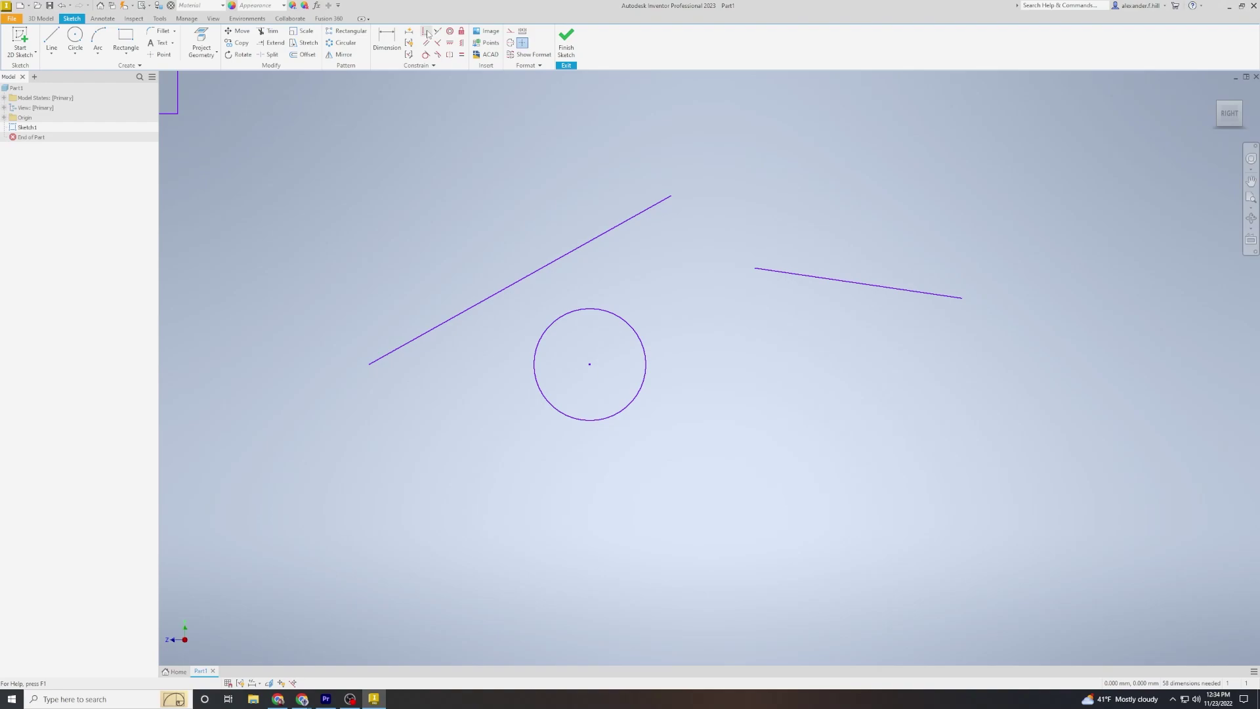
# Step: Apply coincident constraints to place the circle's centre on the long slanted line and join that line's upper end to the short line's nearest end
pyautogui.click(426, 32)
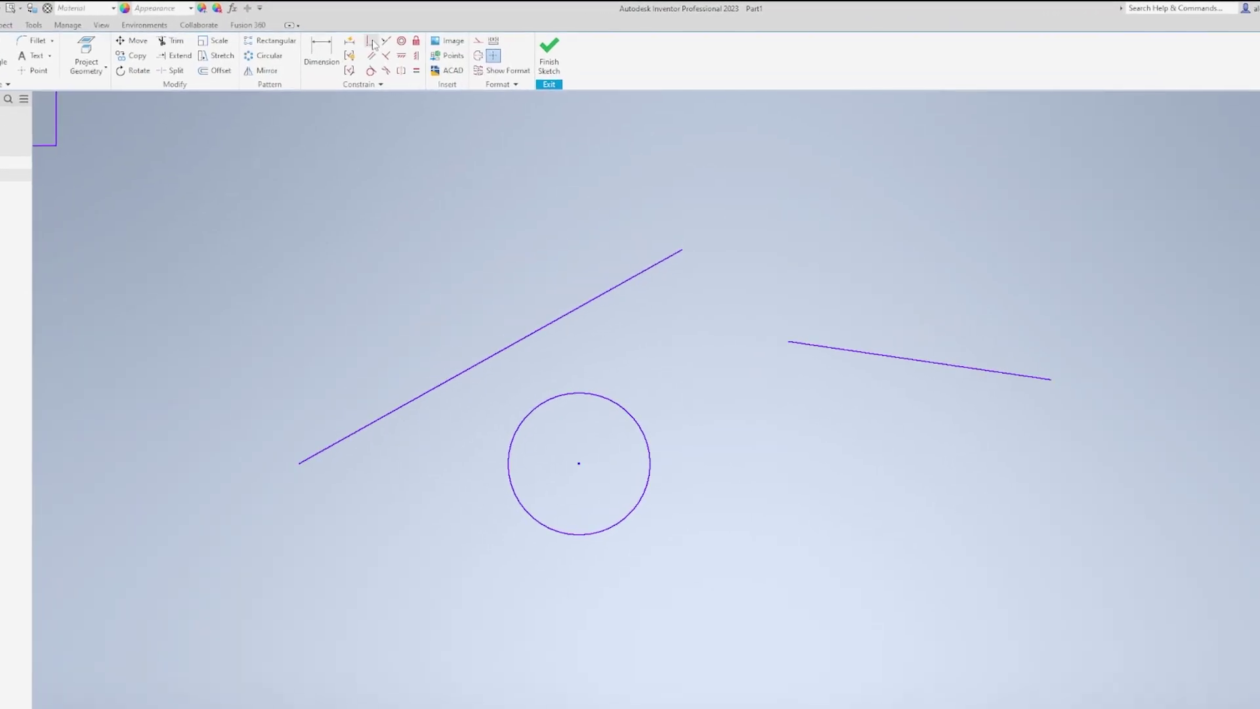
pyautogui.click(569, 549)
pyautogui.click(451, 431)
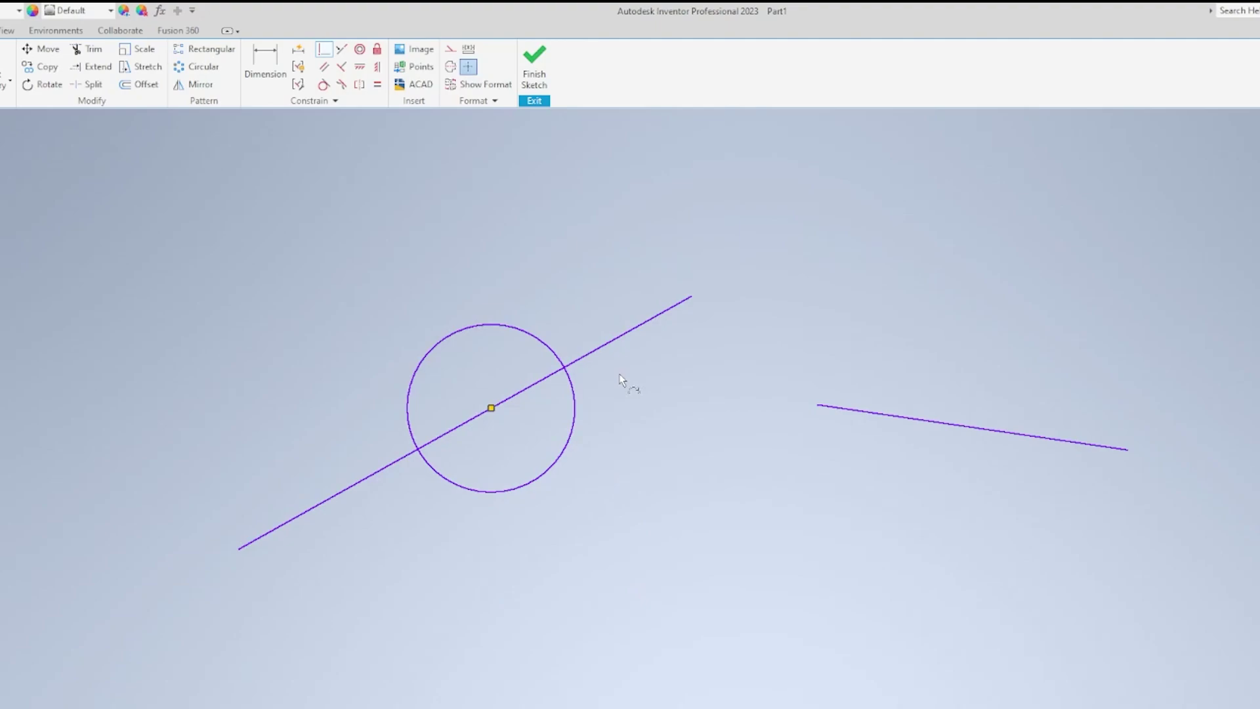
pyautogui.click(691, 297)
pyautogui.click(817, 405)
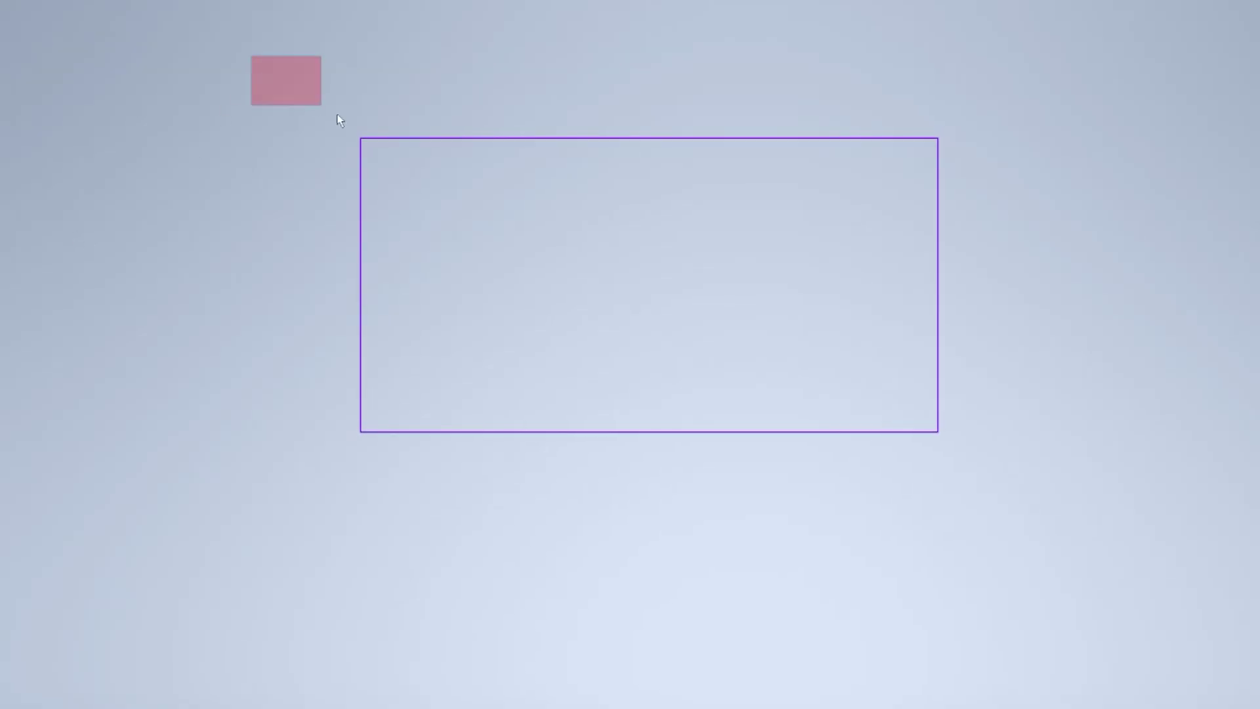
# Step: Select the whole rectangle to show its constraints and make the separate line beside it parallel to the rectangle's right side
pyautogui.moveTo(924, 427); pyautogui.dragTo(1085, 524)
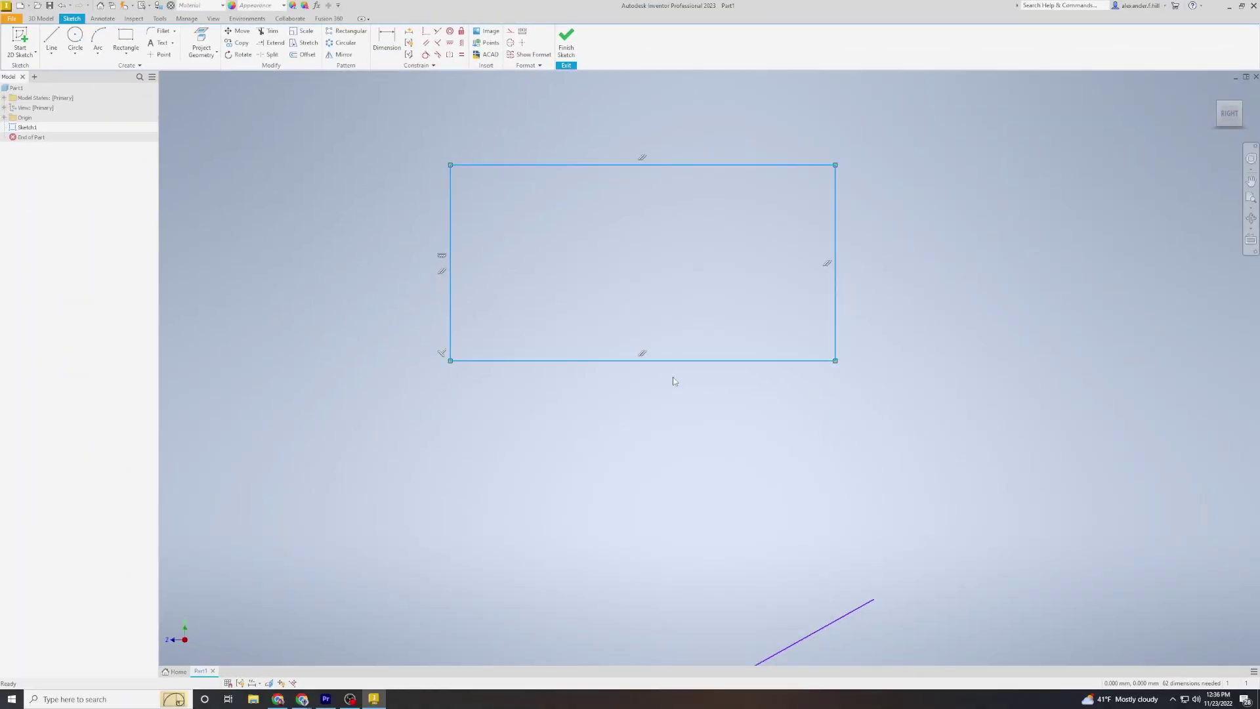
pyautogui.click(427, 43)
pyautogui.click(837, 211)
pyautogui.click(962, 214)
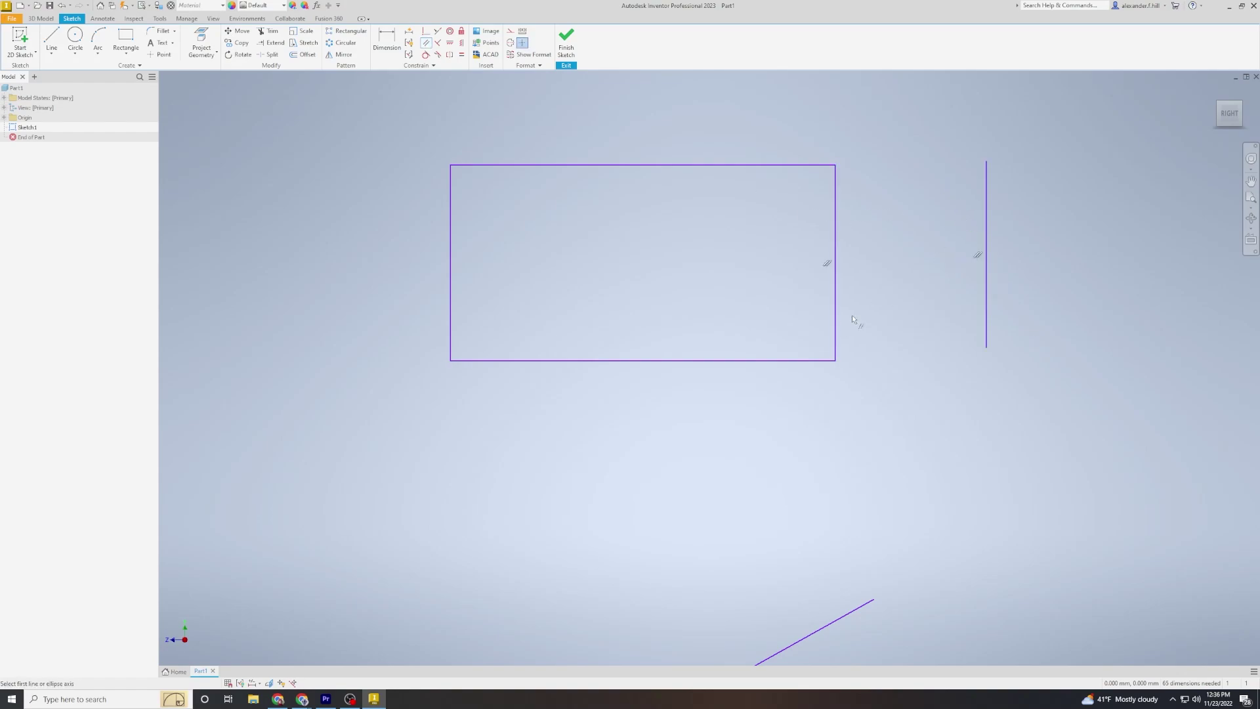
pyautogui.press('Escape')
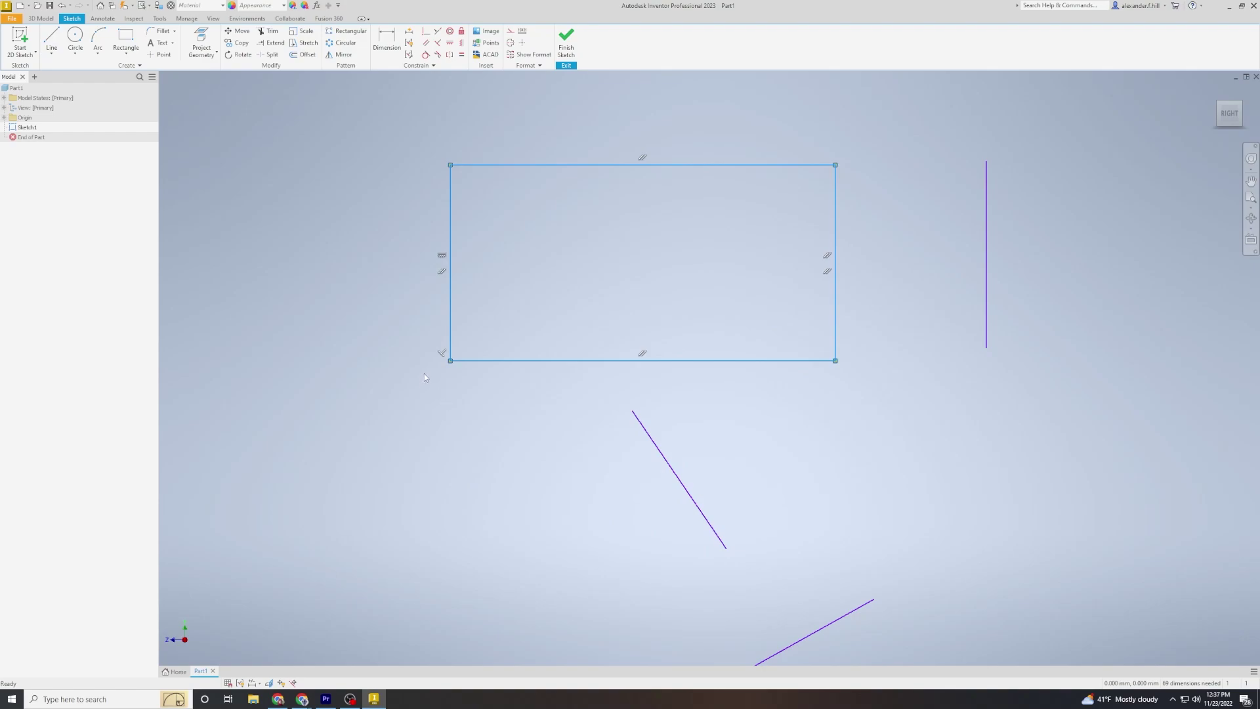
# Step: Apply a perpendicular constraint between the slanted line below the rectangle and the rectangle's bottom edge
pyautogui.click(438, 42)
pyautogui.click(652, 431)
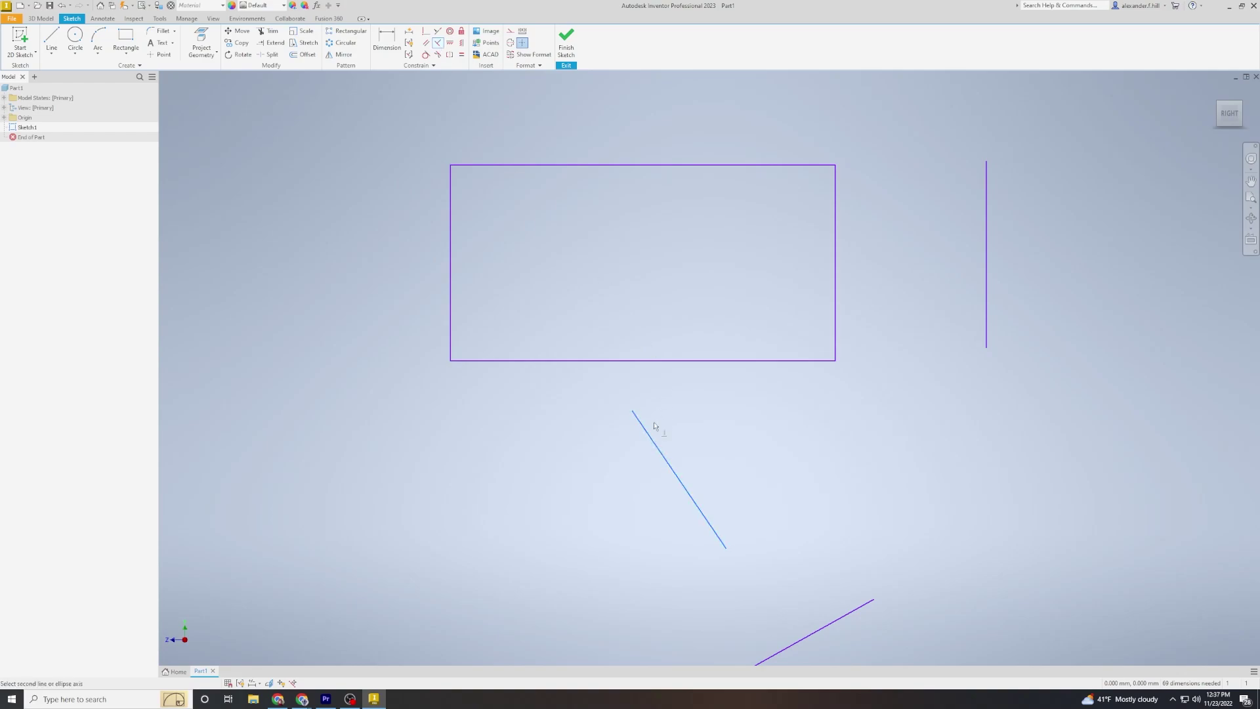
pyautogui.click(675, 361)
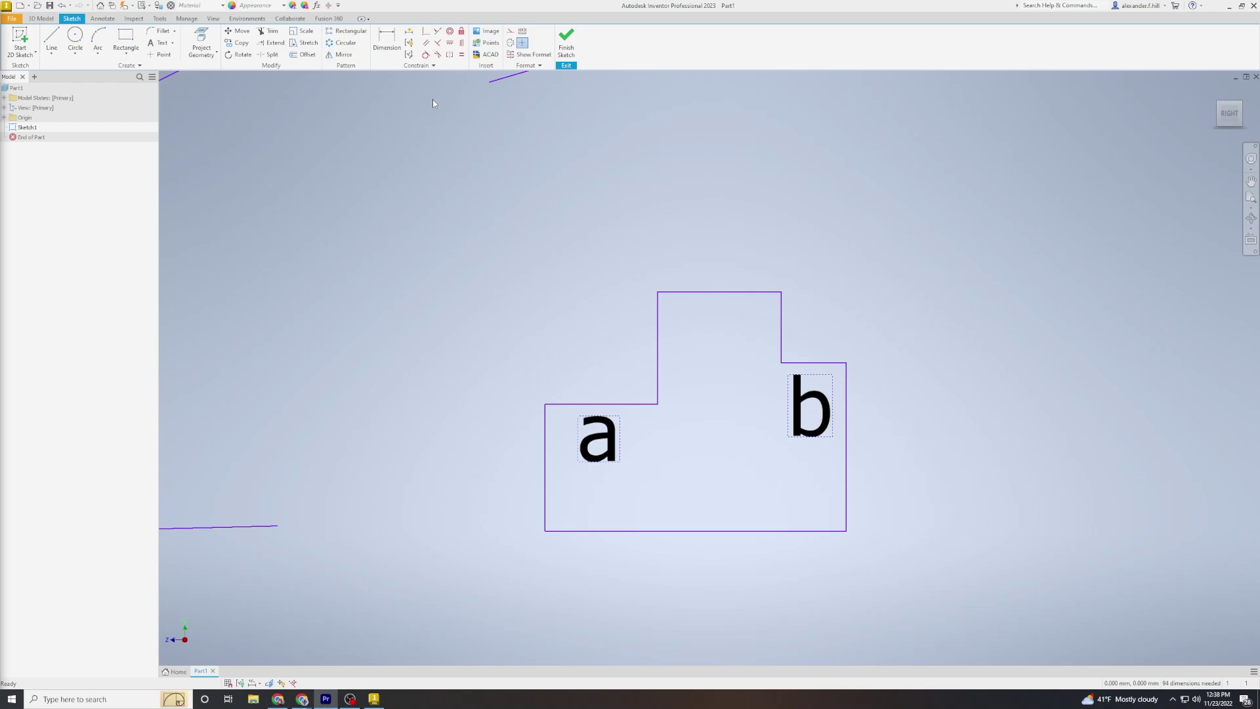
# Step: Apply a collinear constraint to the horizontal edges above the letters a and b in the stepped profile
pyautogui.click(437, 30)
pyautogui.click(617, 403)
pyautogui.click(799, 362)
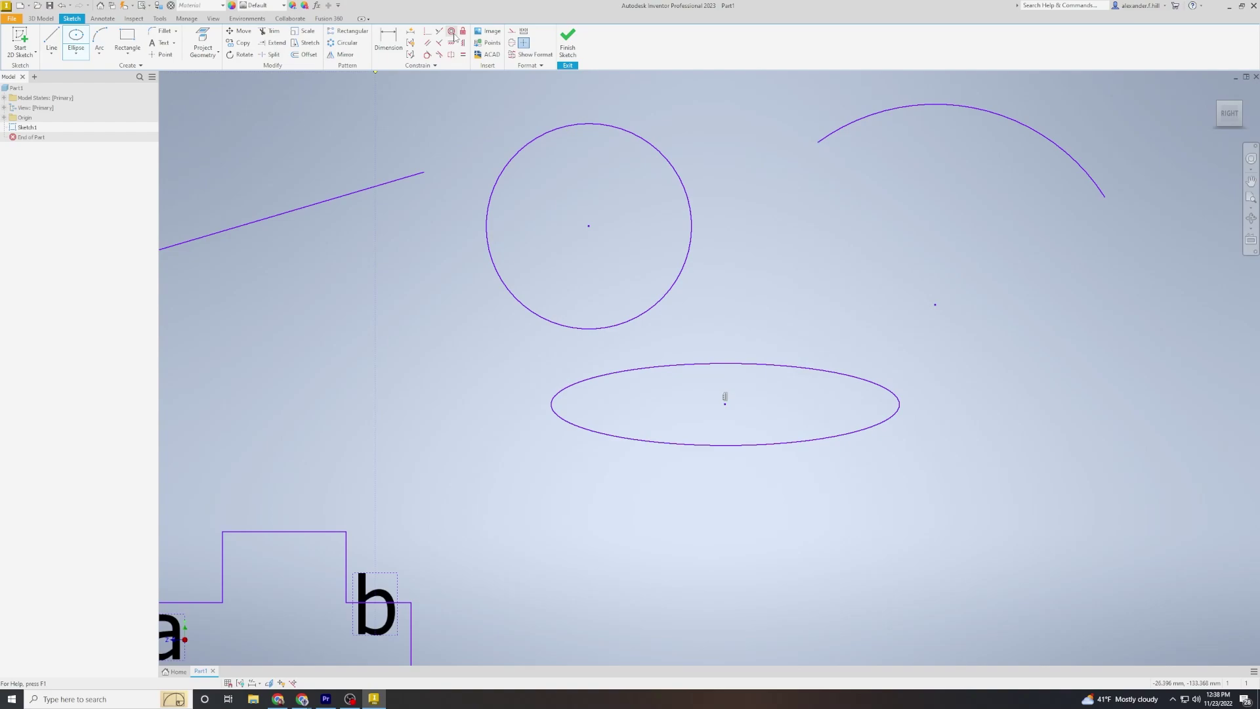
# Step: Apply concentric constraints to centre the circle on the ellipse and to centre the open arc on that circle
pyautogui.click(451, 32)
pyautogui.click(609, 125)
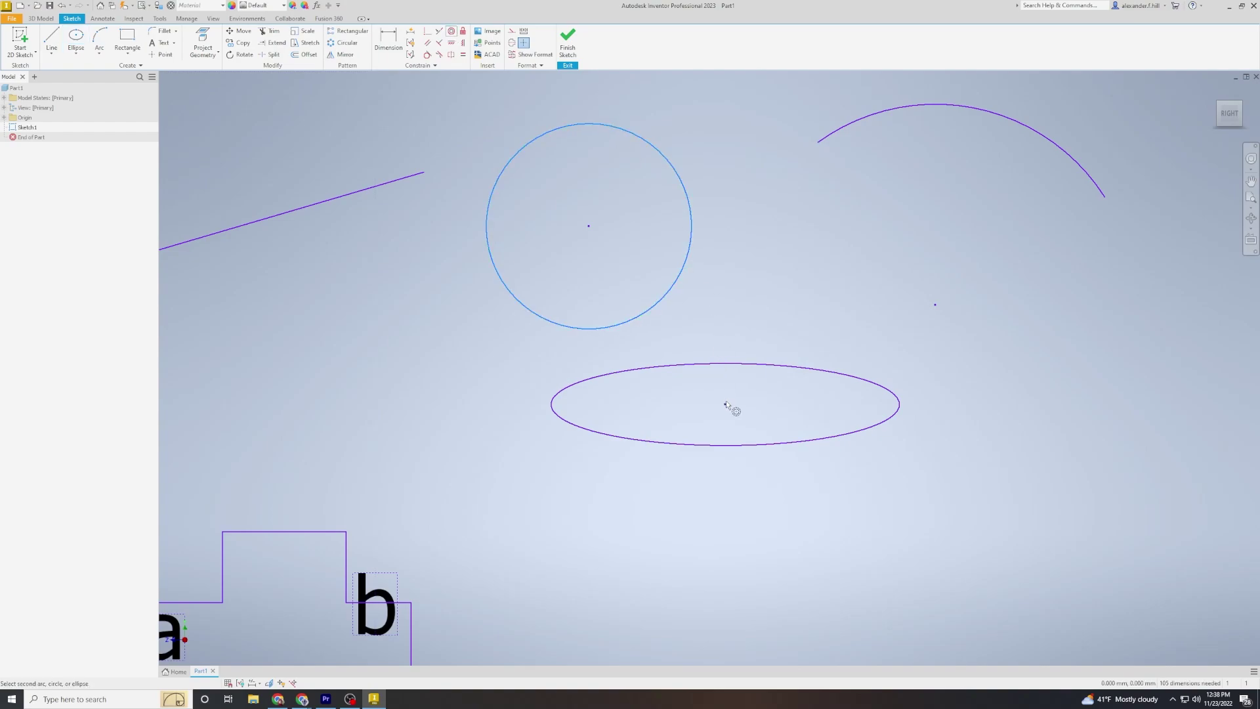
pyautogui.click(748, 365)
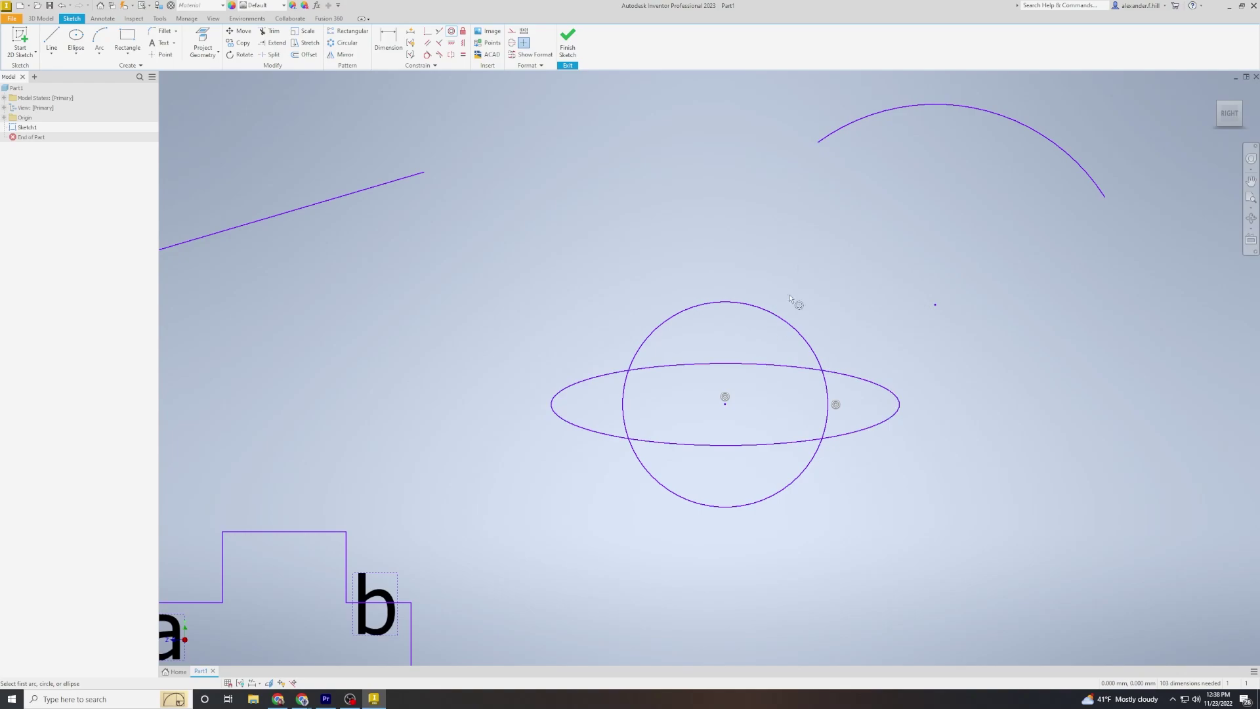
pyautogui.click(842, 129)
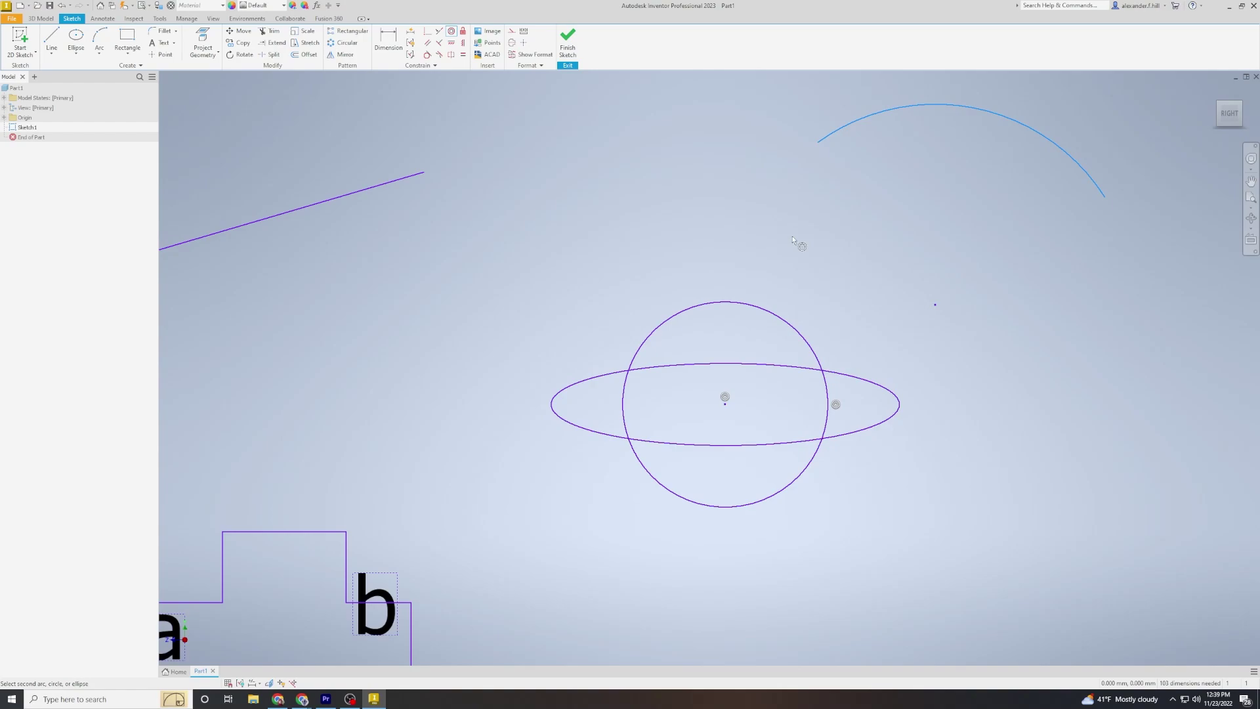
pyautogui.click(769, 316)
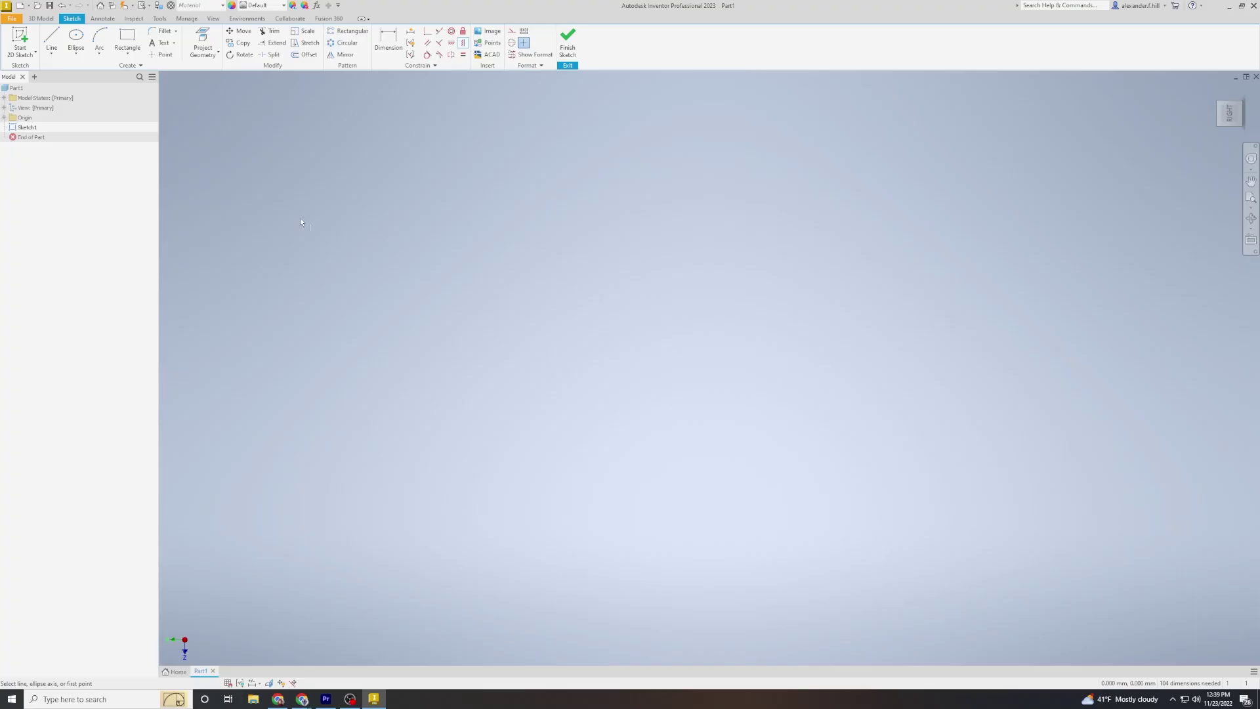
# Step: Draw a slanted line in the empty area of the sketch and apply a vertical constraint to it
pyautogui.press('l')
pyautogui.click(506, 298)
pyautogui.click(676, 209)
pyautogui.press('Escape')
pyautogui.click(462, 43)
pyautogui.click(616, 242)
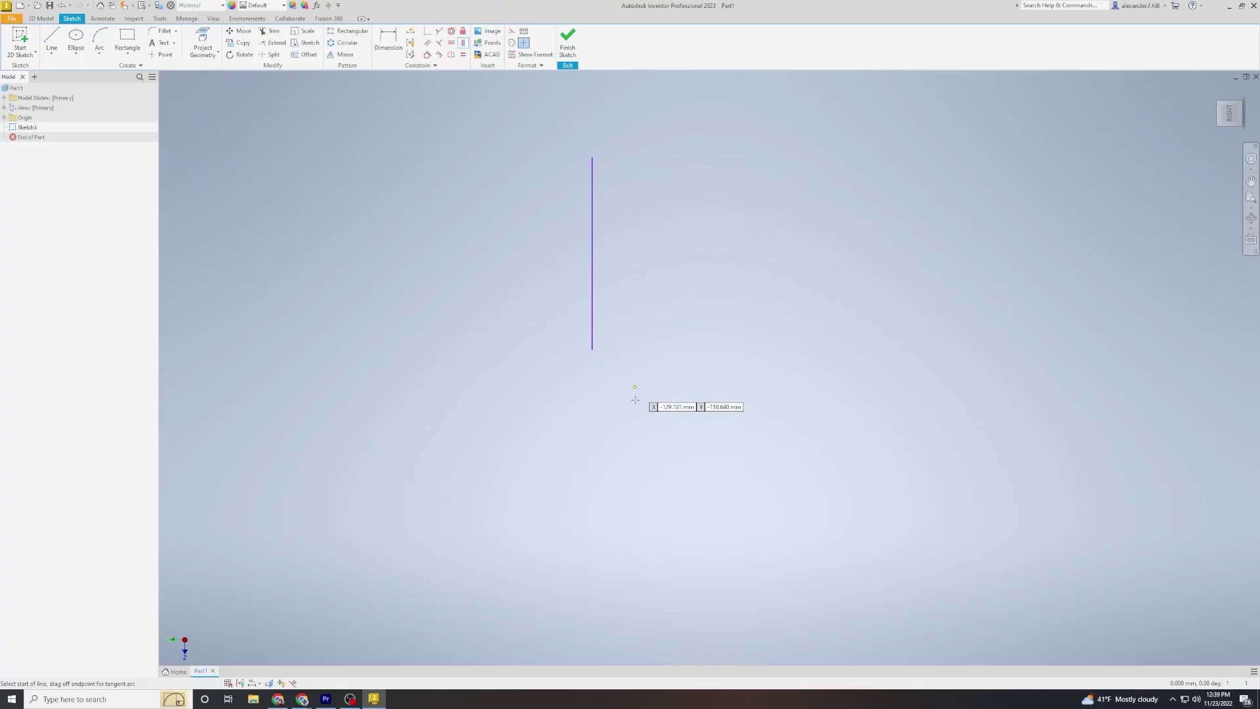
# Step: Draw a second slanted line below the vertical one and apply a horizontal constraint to it
pyautogui.click(628, 459)
pyautogui.click(915, 376)
pyautogui.press('Escape')
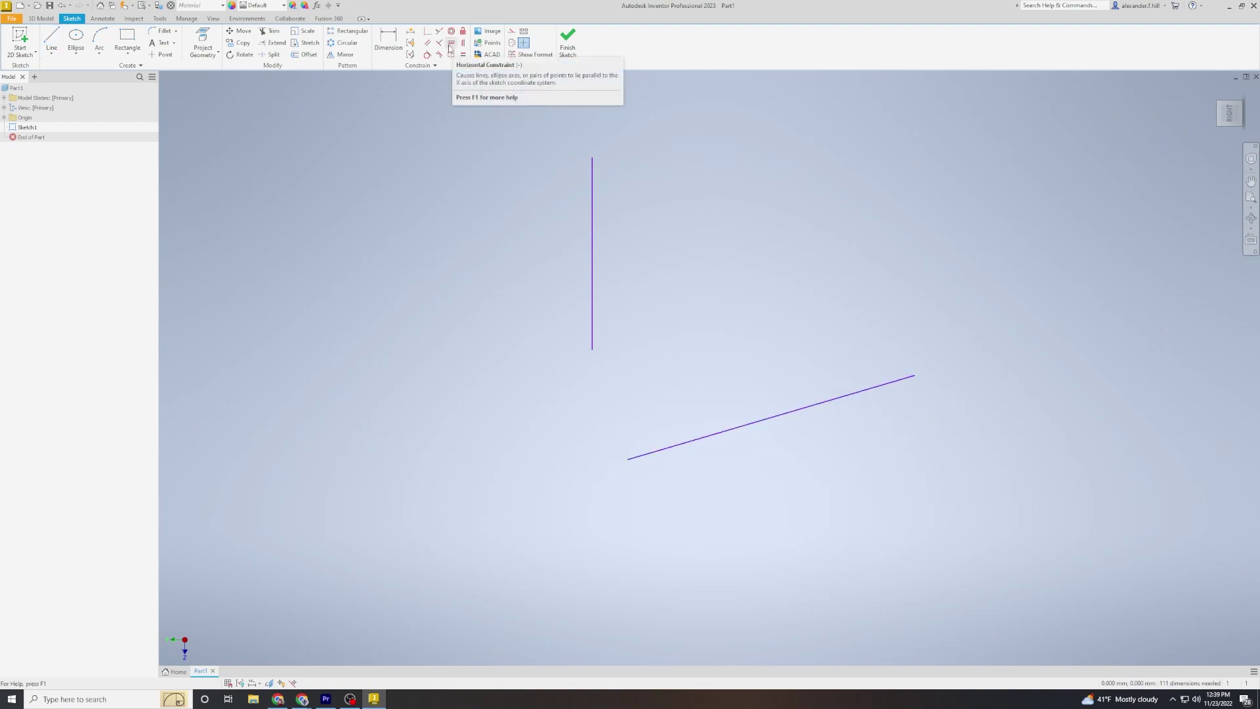
pyautogui.click(451, 45)
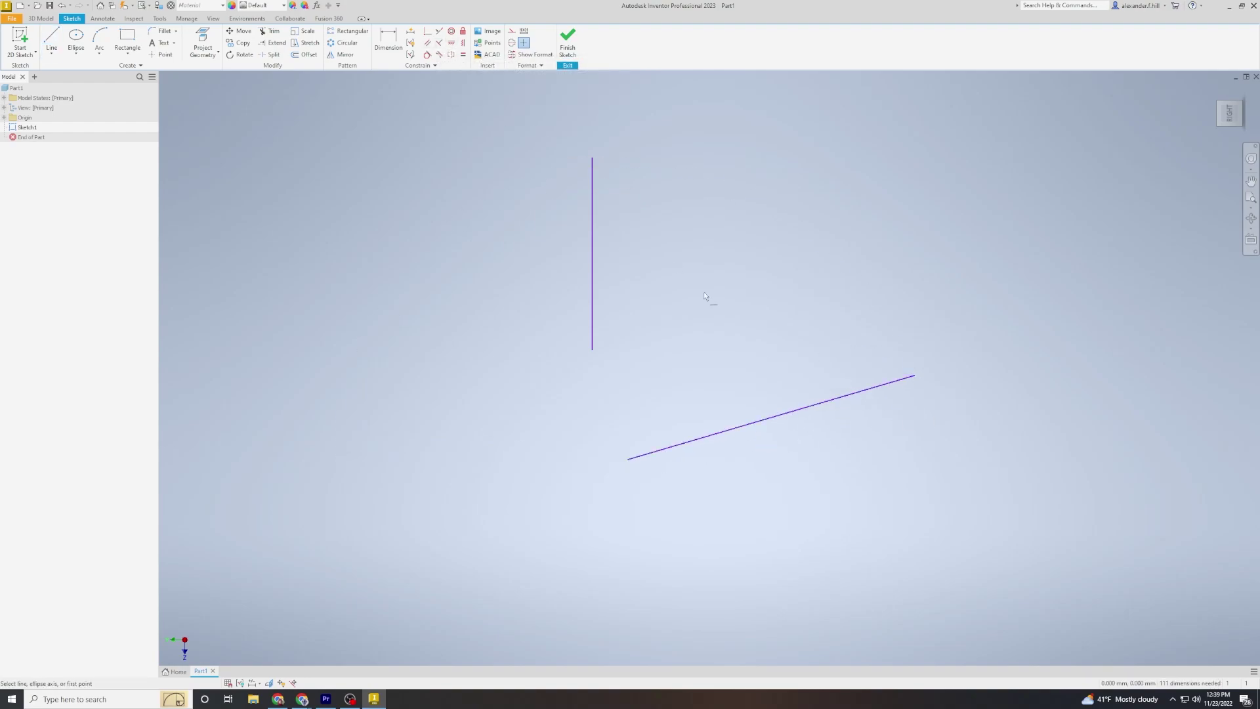
pyautogui.click(763, 421)
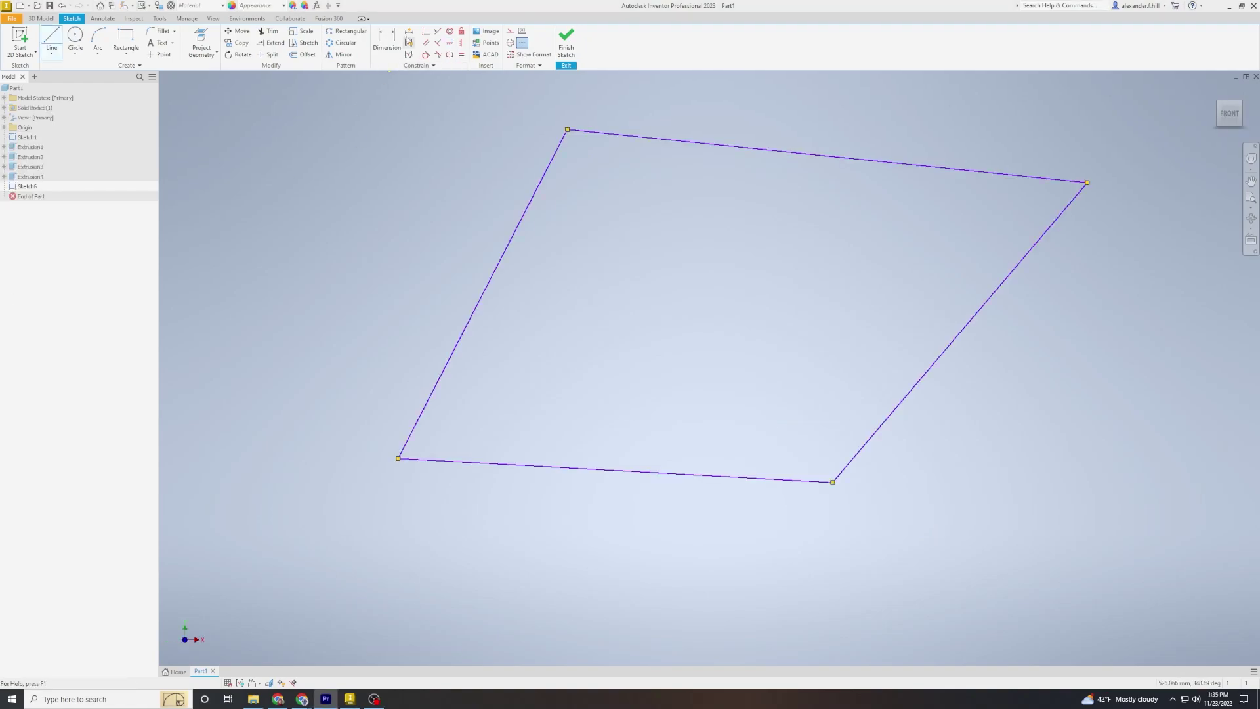
# Step: Apply a parallel constraint between the left and right sides of the irregular quadrilateral
pyautogui.click(426, 42)
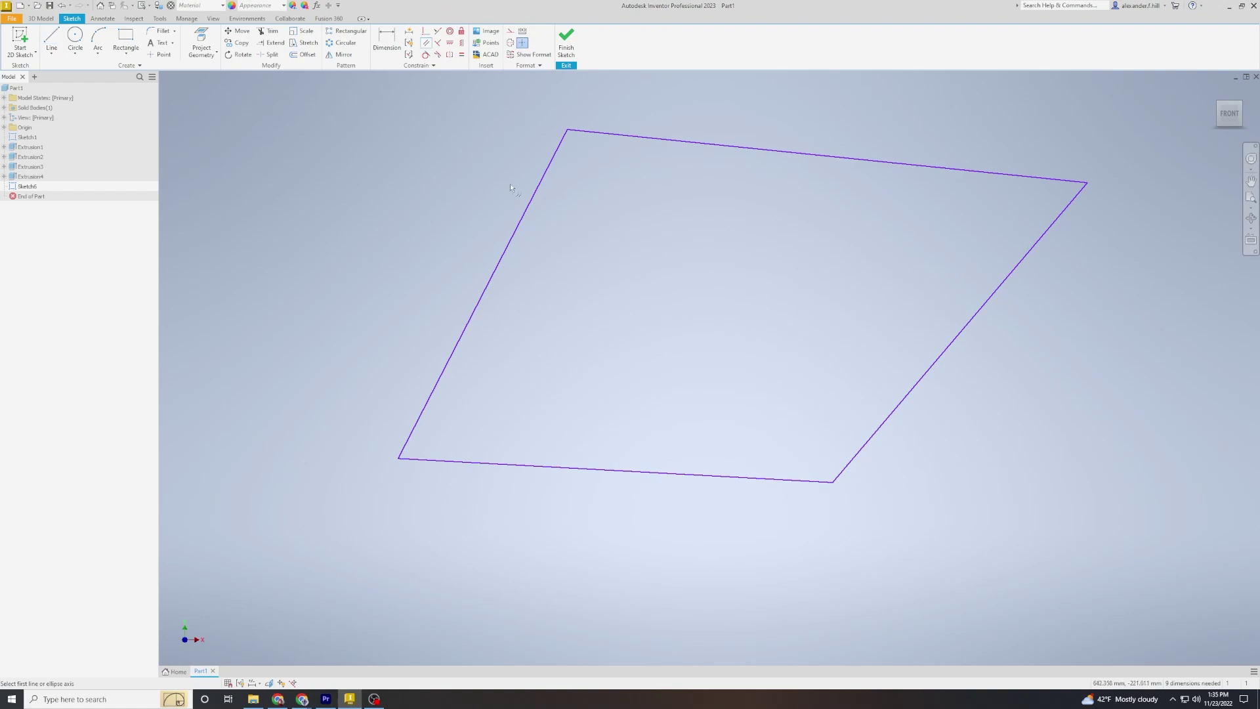
pyautogui.click(532, 198)
pyautogui.click(955, 339)
# Step: Apply a perpendicular constraint between the quadrilateral's left side and its bottom side
pyautogui.click(438, 43)
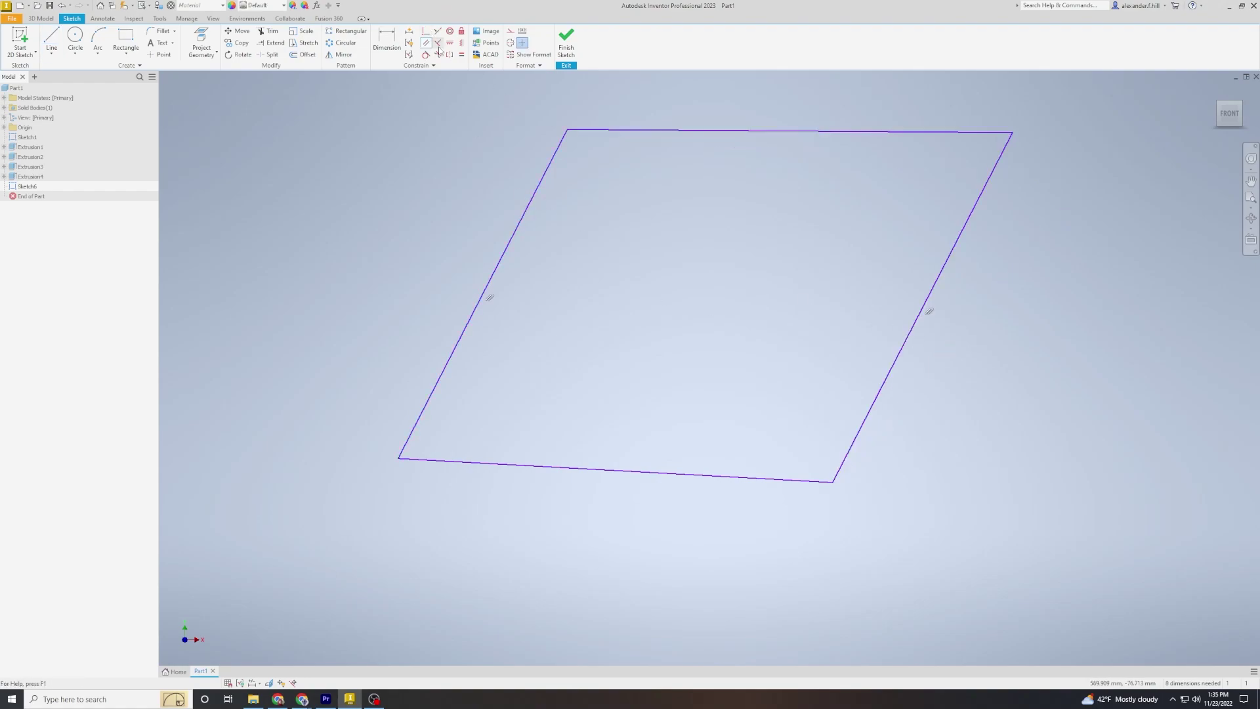
pyautogui.click(474, 296)
pyautogui.click(489, 463)
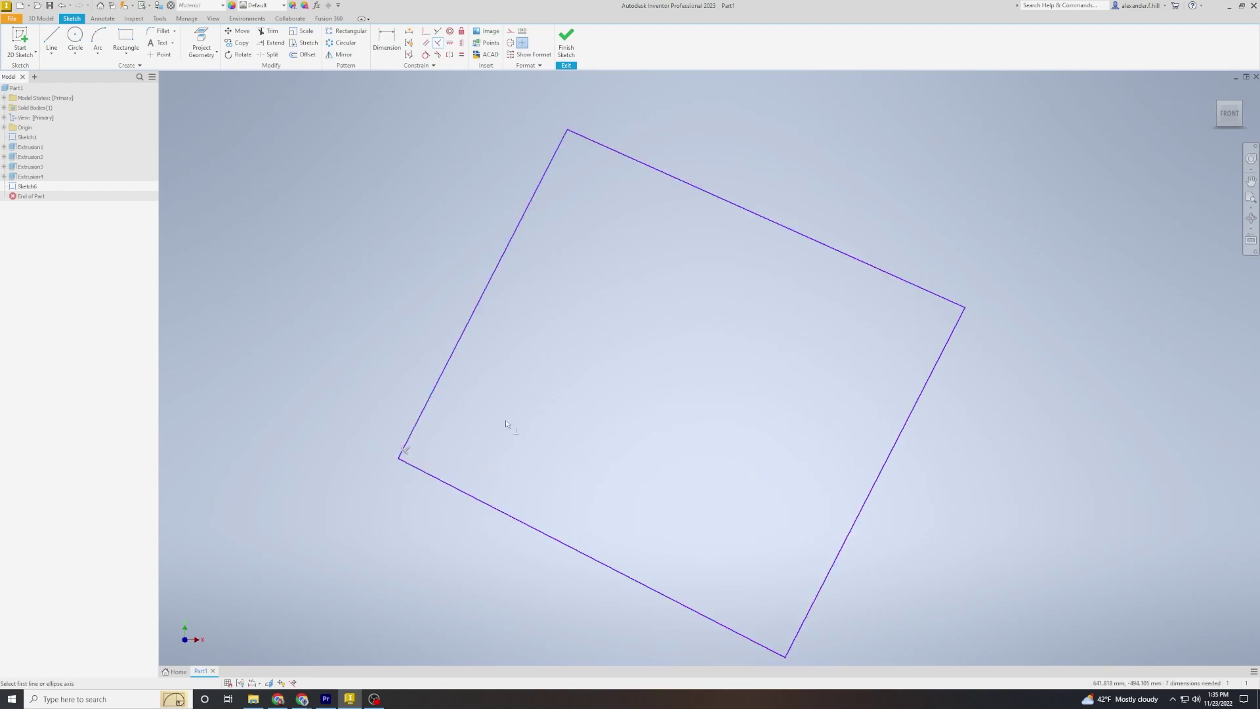
pyautogui.moveTo(598, 404); pyautogui.dragTo(599, 367, button='middle')
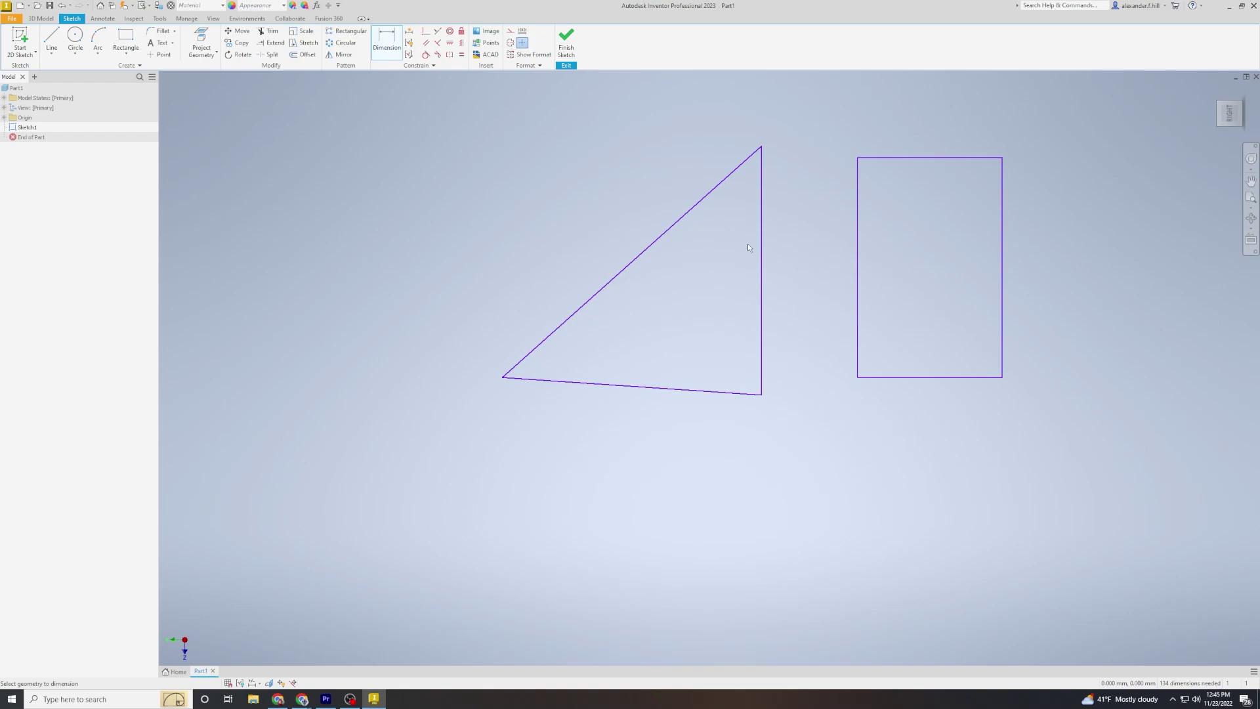
# Step: Dimension the triangle's vertical side and enter 20 mm as its length
pyautogui.click(759, 250)
pyautogui.click(813, 416)
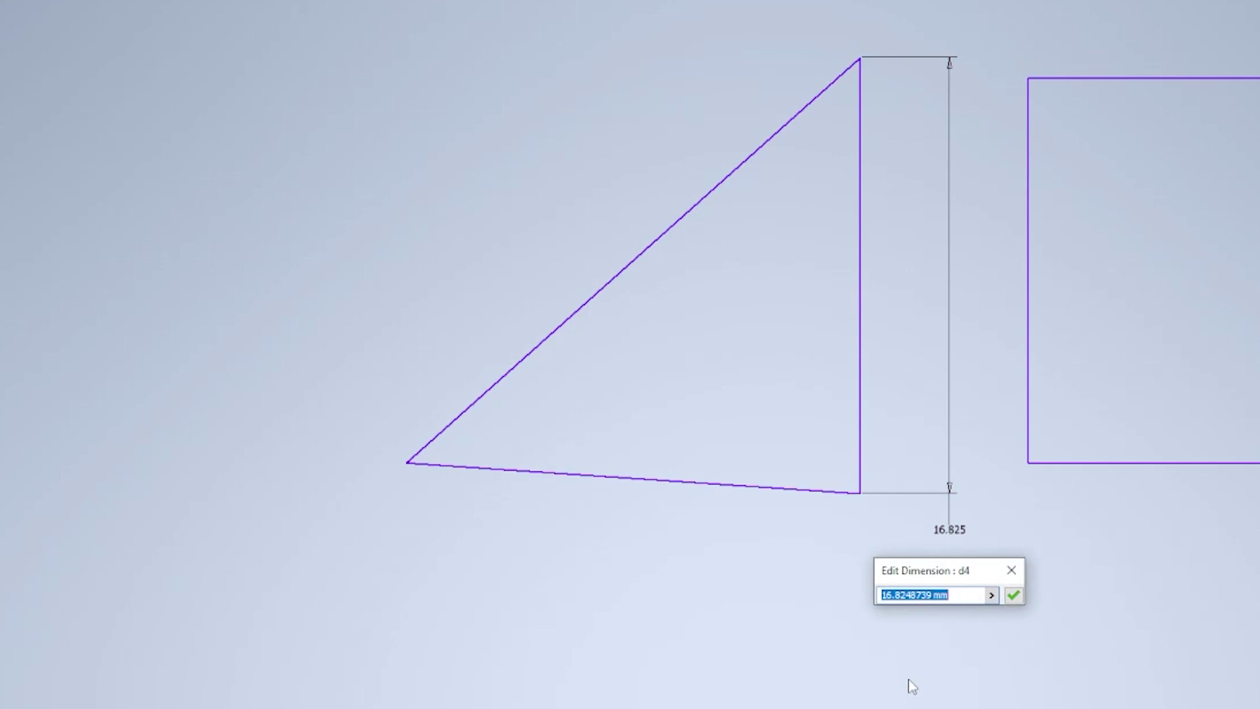
pyautogui.scroll(-3, 912, 686)
pyautogui.click(932, 595)
pyautogui.moveTo(937, 595); pyautogui.dragTo(828, 604)
pyautogui.write('20mm')
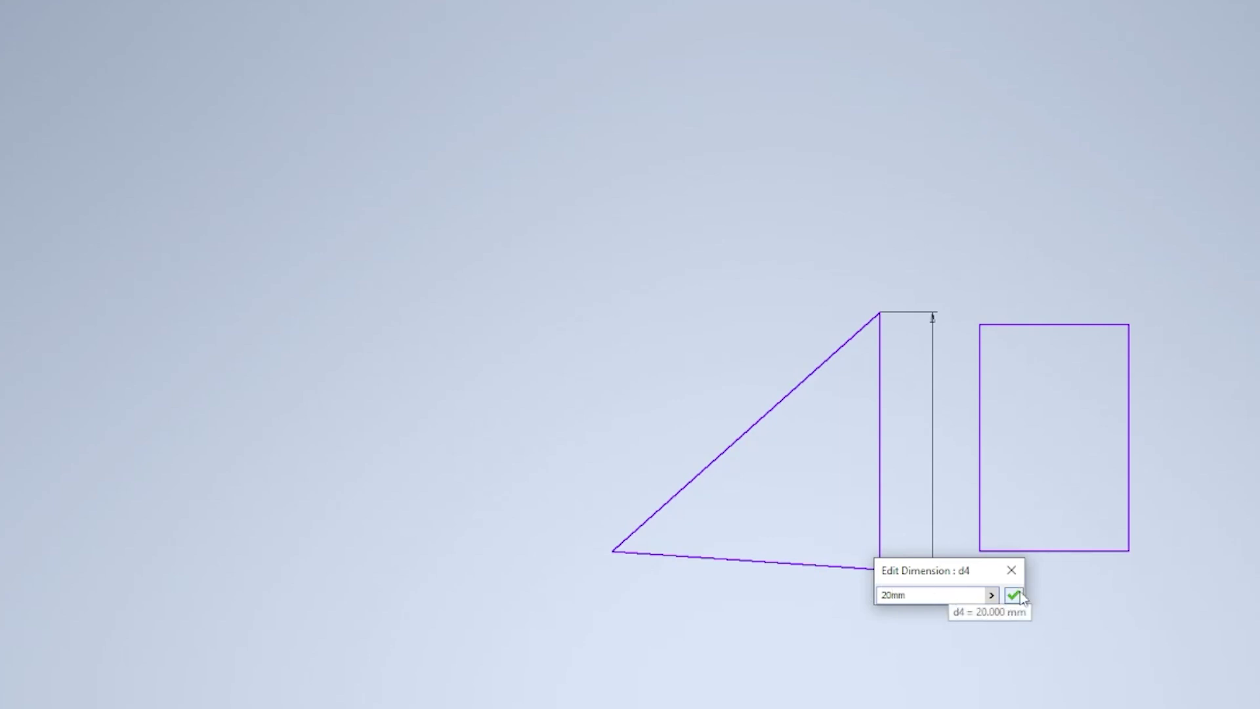
# Step: Try inches and centimetres as the unit of the vertical side's length before accepting it as 20 mm
pyautogui.press('Delete')
pyautogui.press('Delete')
pyautogui.write('in')
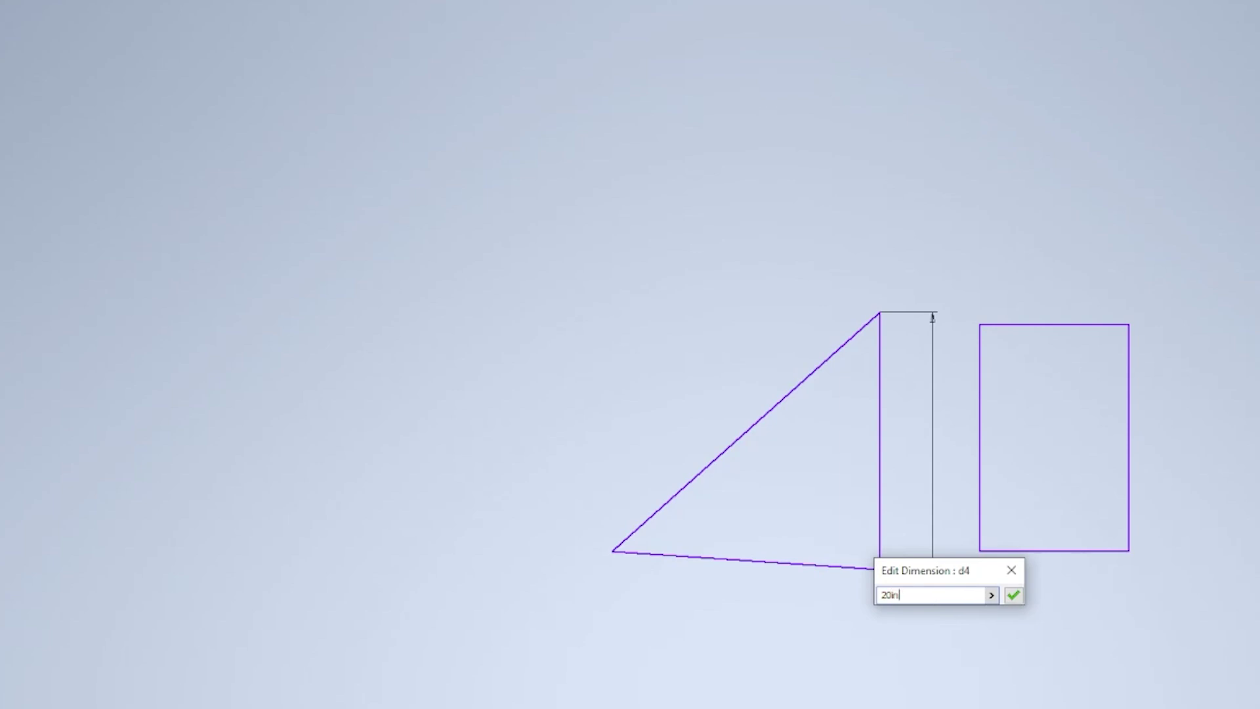
pyautogui.press('BackSpace')
pyautogui.press('BackSpace')
pyautogui.write('cm')
pyautogui.press('BackSpace')
pyautogui.press('BackSpace')
pyautogui.write('mm')
pyautogui.press('Return')
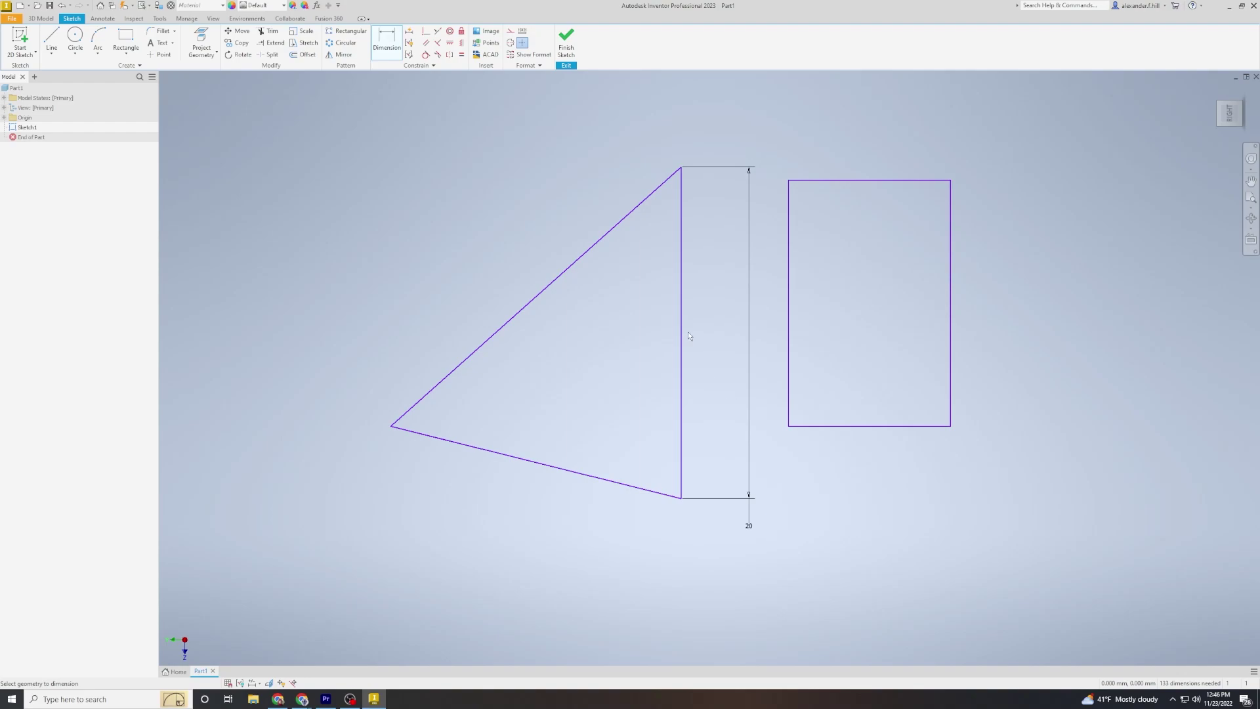
# Step: Dimension the angle between the triangle's slanted side and vertical side and set it to 30 degrees
pyautogui.click(650, 195)
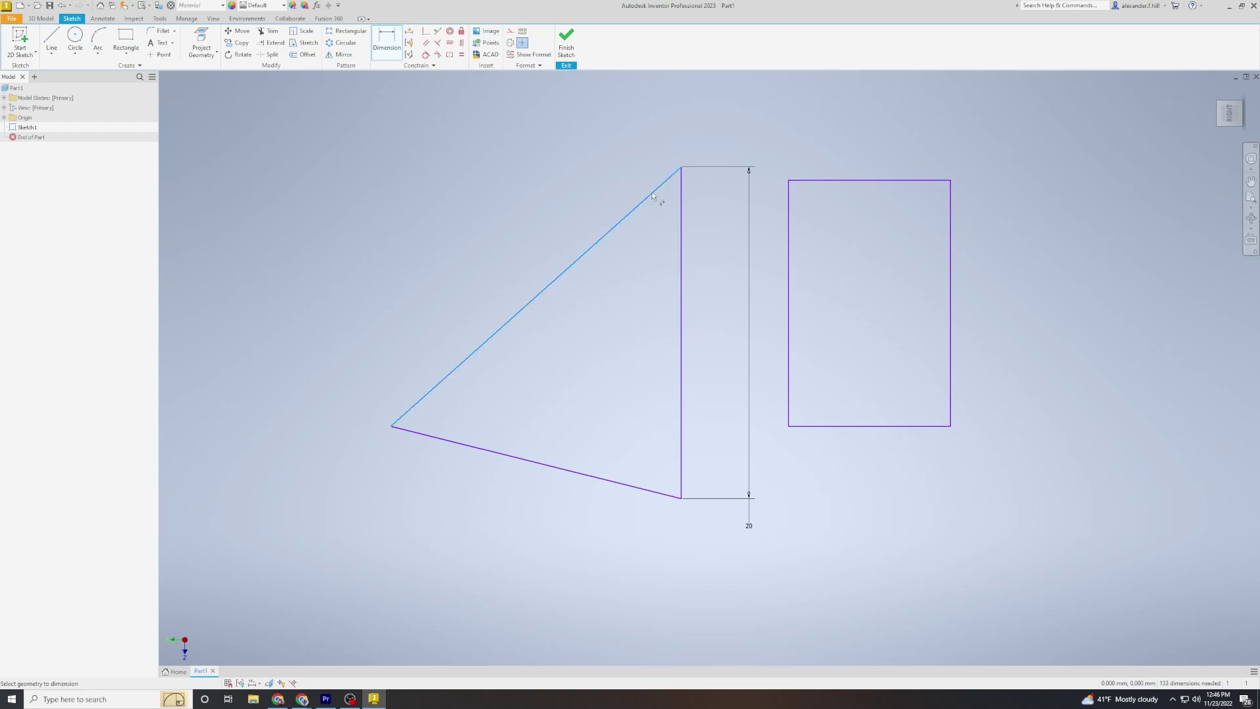
pyautogui.click(683, 209)
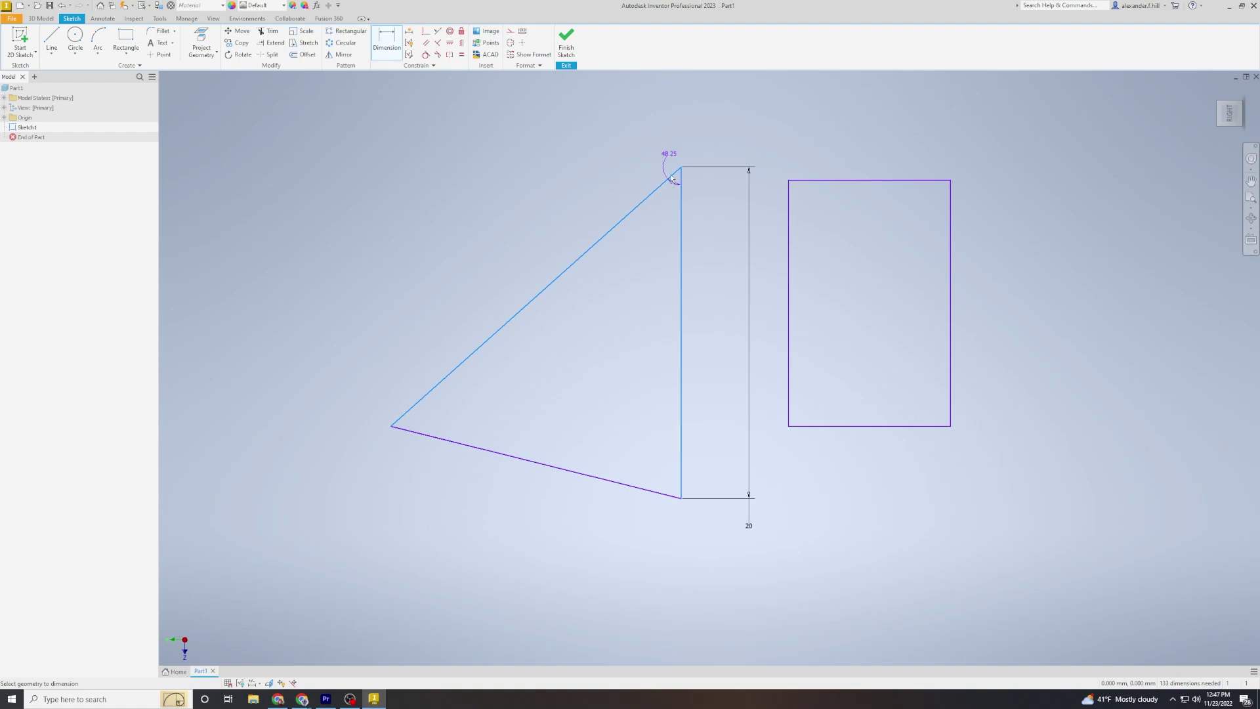
pyautogui.click(663, 211)
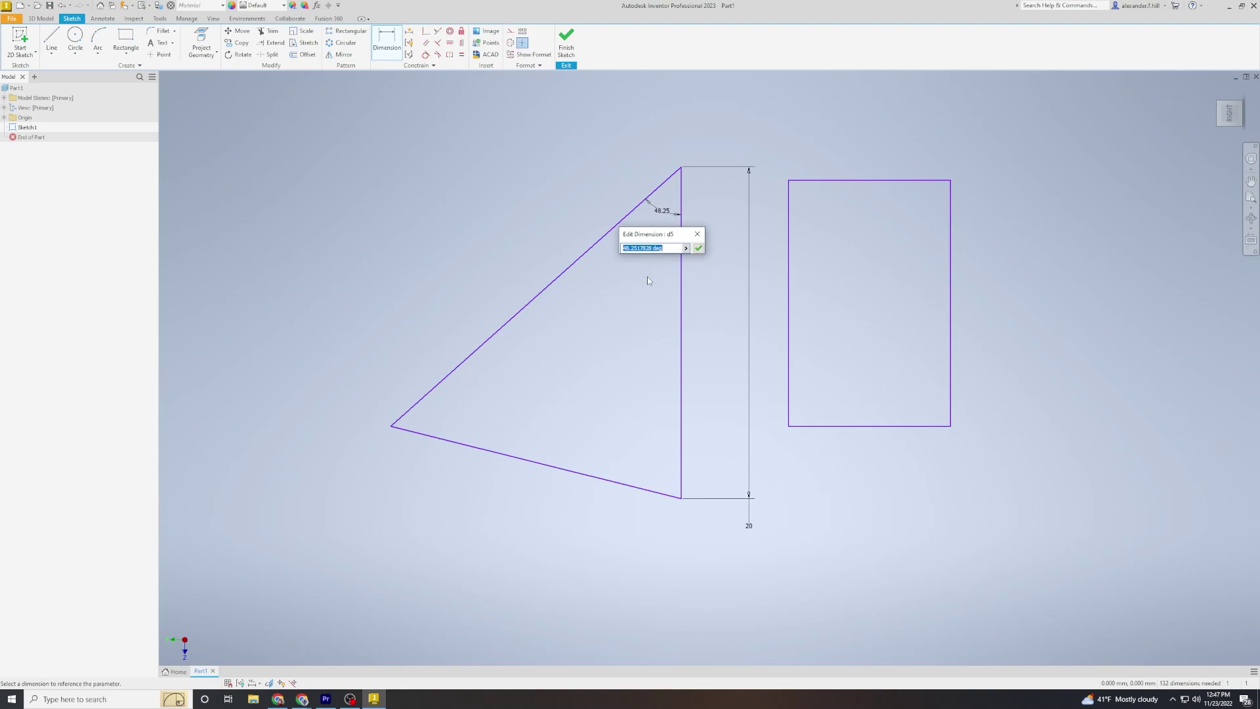
pyautogui.press('Return')
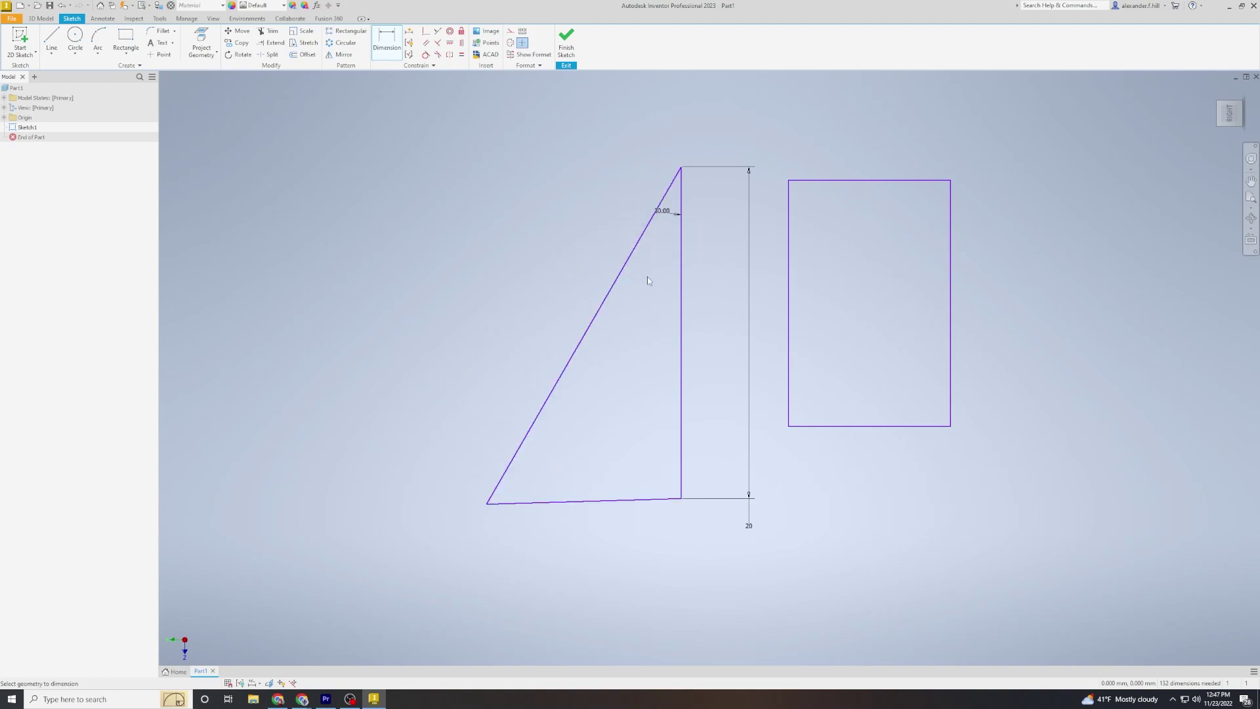
# Step: Dimension the angle between the triangle's vertical side and bottom side and set it to 90 degrees
pyautogui.click(678, 438)
pyautogui.click(647, 499)
pyautogui.click(653, 470)
pyautogui.write('90')
pyautogui.press('Return')
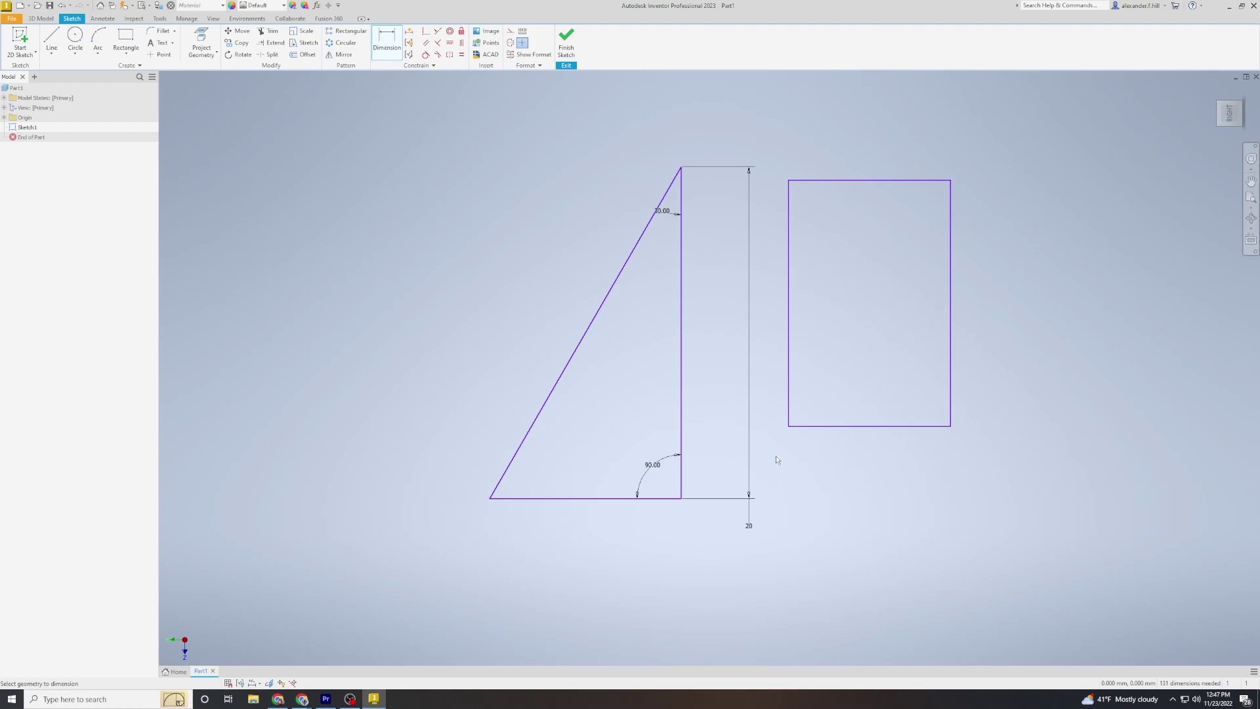
# Step: Dimension the distance between the triangle's vertical side and the rectangle's left side and set it to 10 mm
pyautogui.click(681, 342)
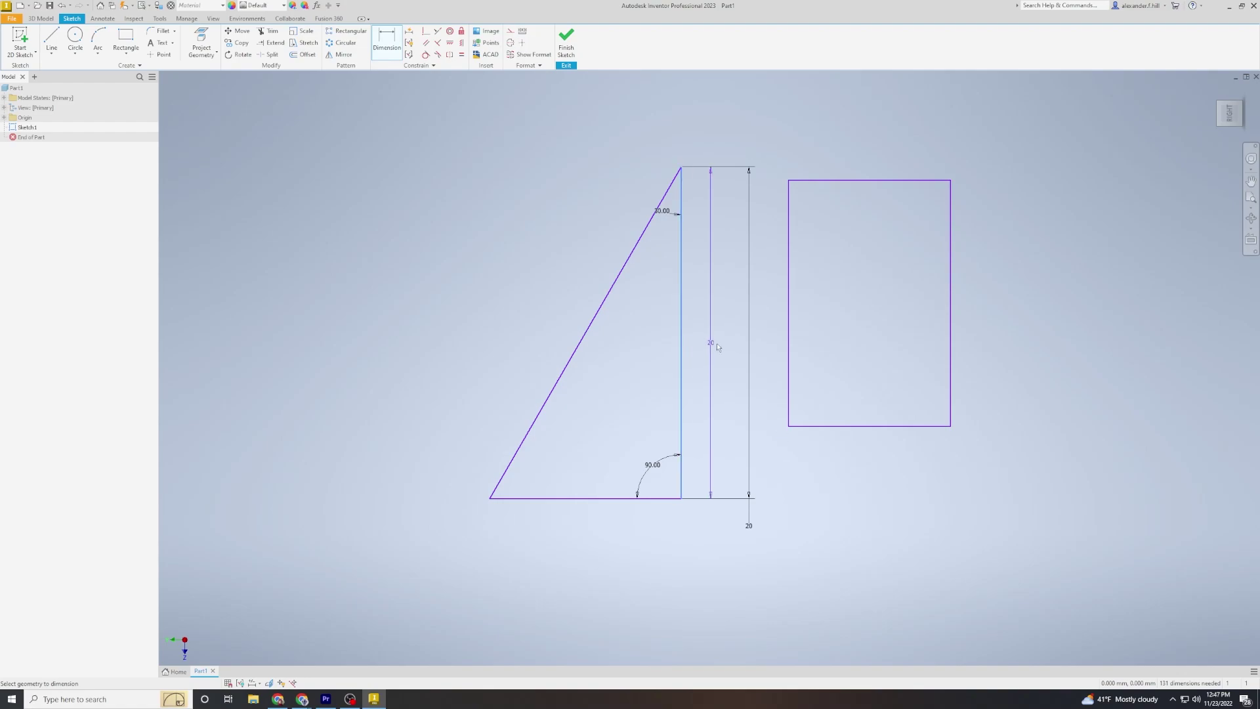
pyautogui.click(789, 352)
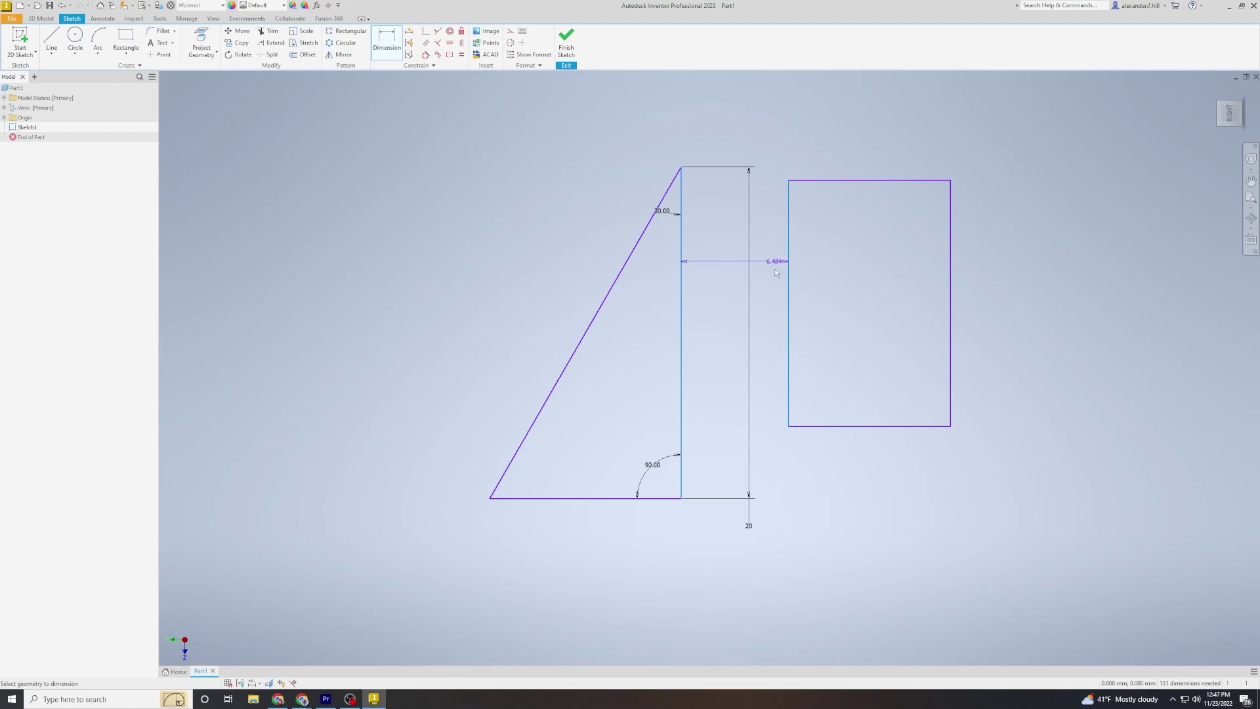
pyautogui.click(776, 299)
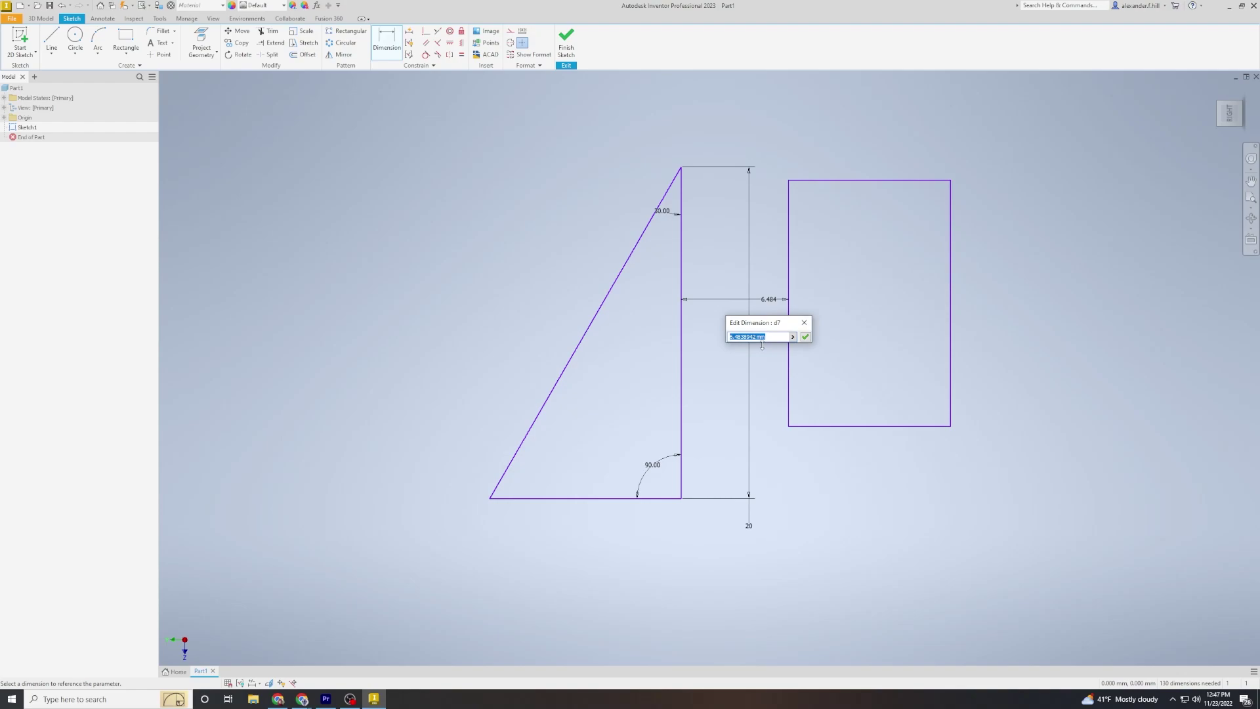
pyautogui.write('10')
pyautogui.press('Return')
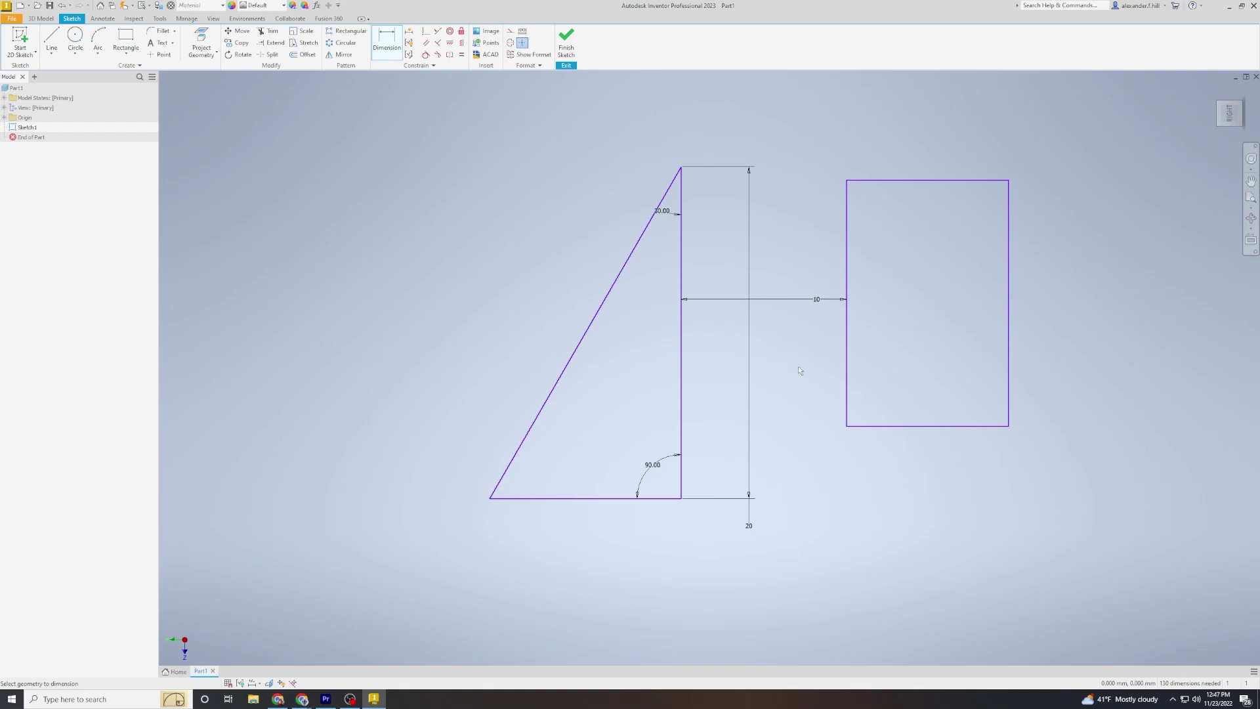
# Step: Set the length of the triangle's vertical side to 15 mm
pyautogui.click(749, 527)
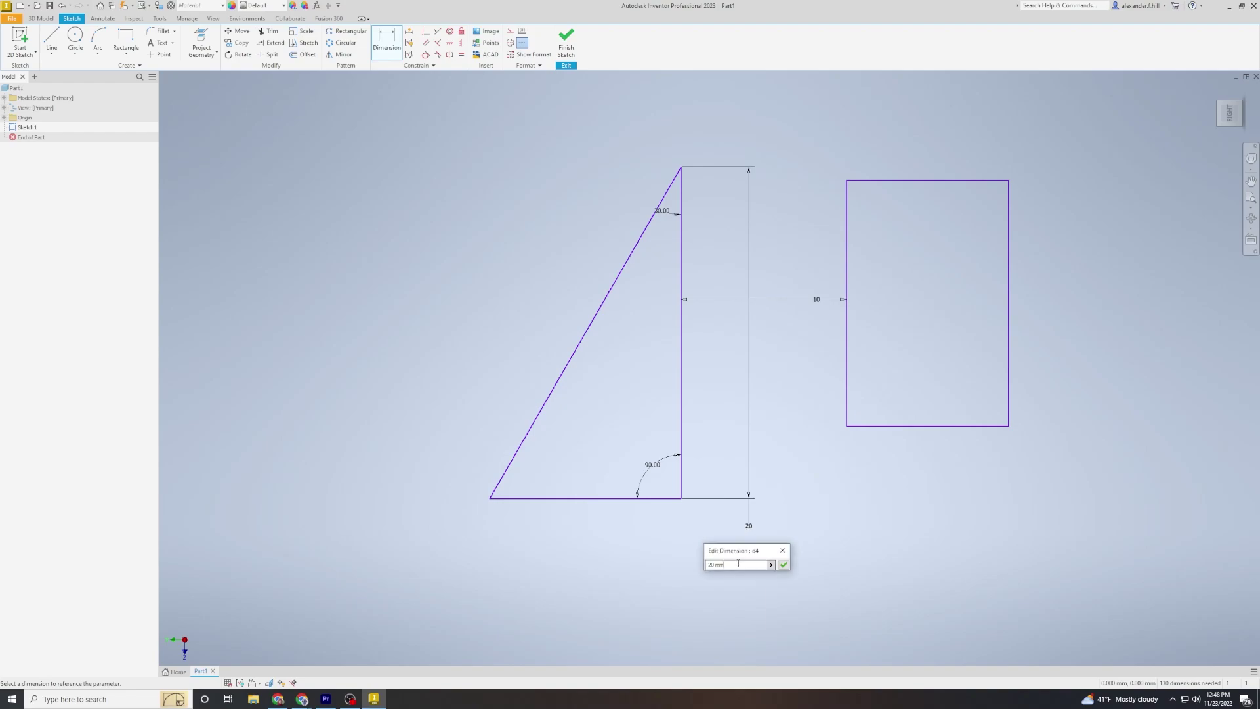
pyautogui.write('15')
pyautogui.press('Return')
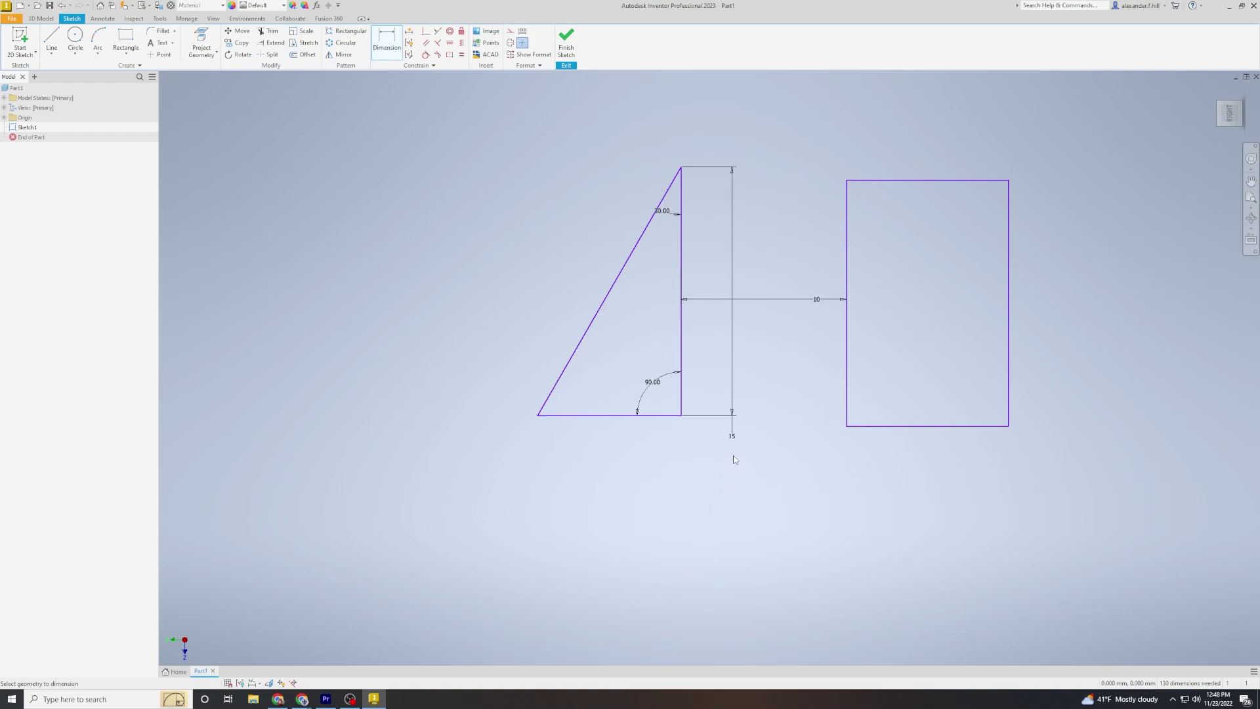
# Step: Set the length of the triangle's vertical side to 30 mm
pyautogui.doubleClick(733, 437)
pyautogui.write('30')
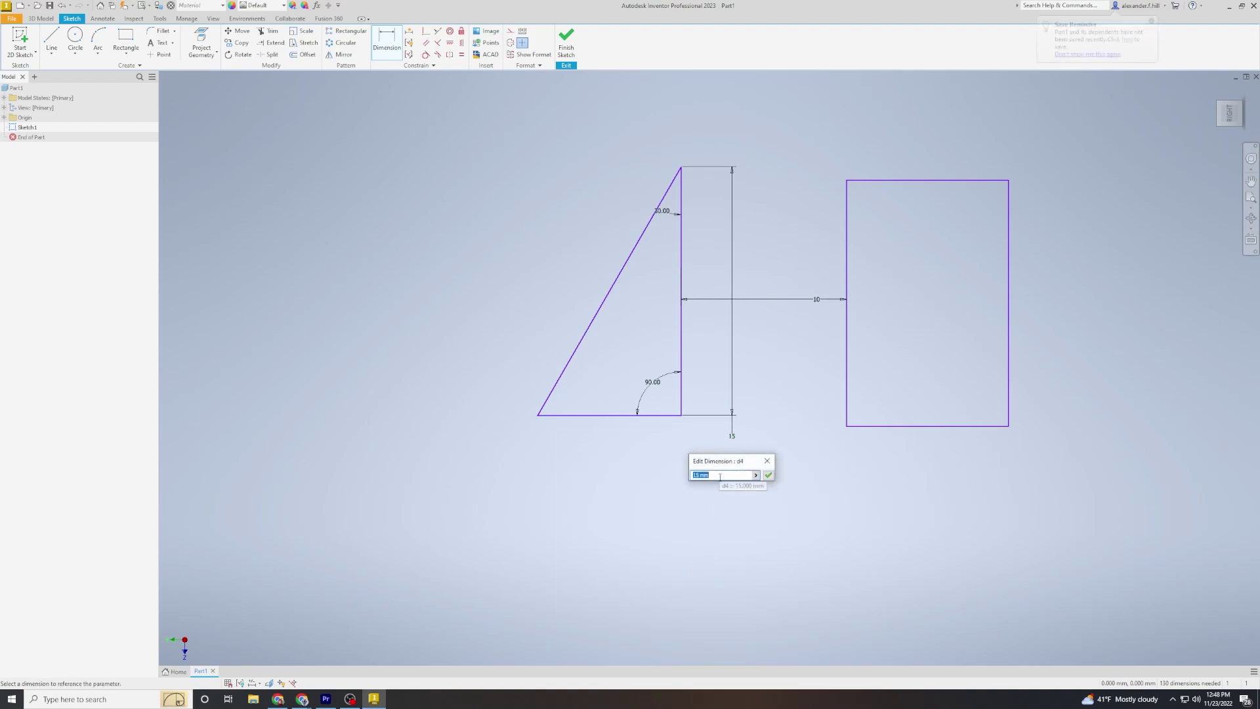
pyautogui.press('Return')
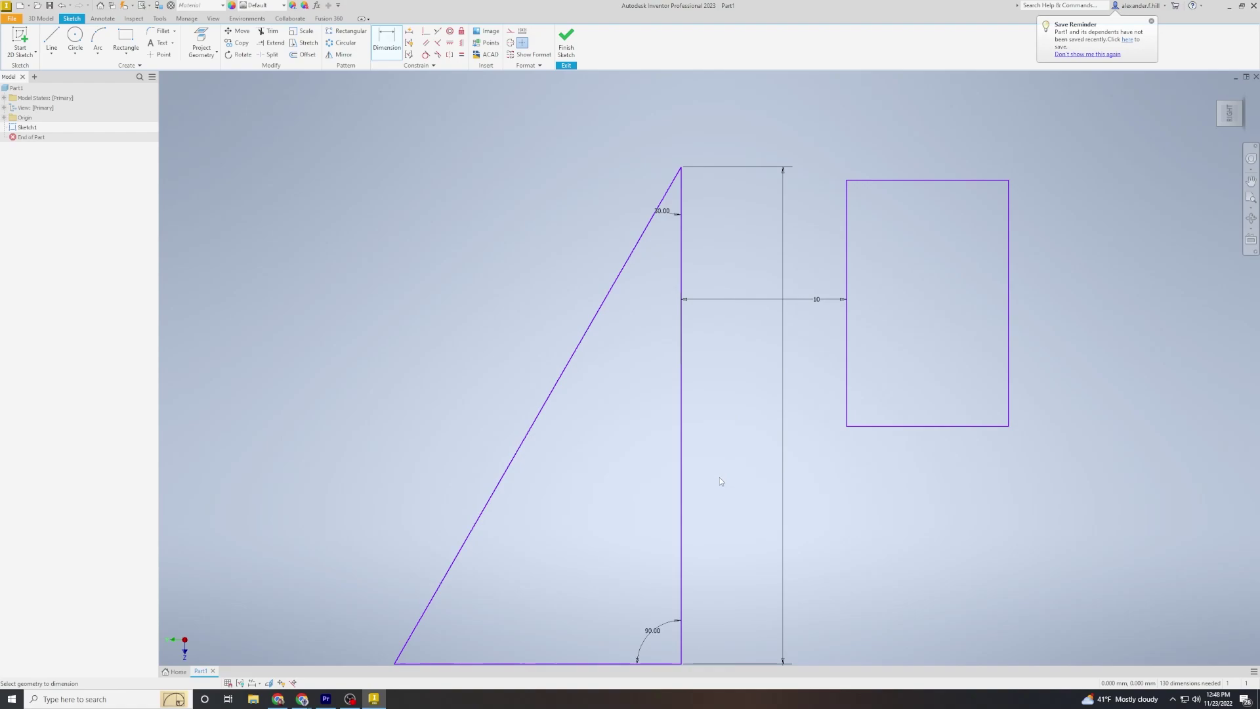
pyautogui.moveTo(827, 464); pyautogui.dragTo(818, 398, button='middle')
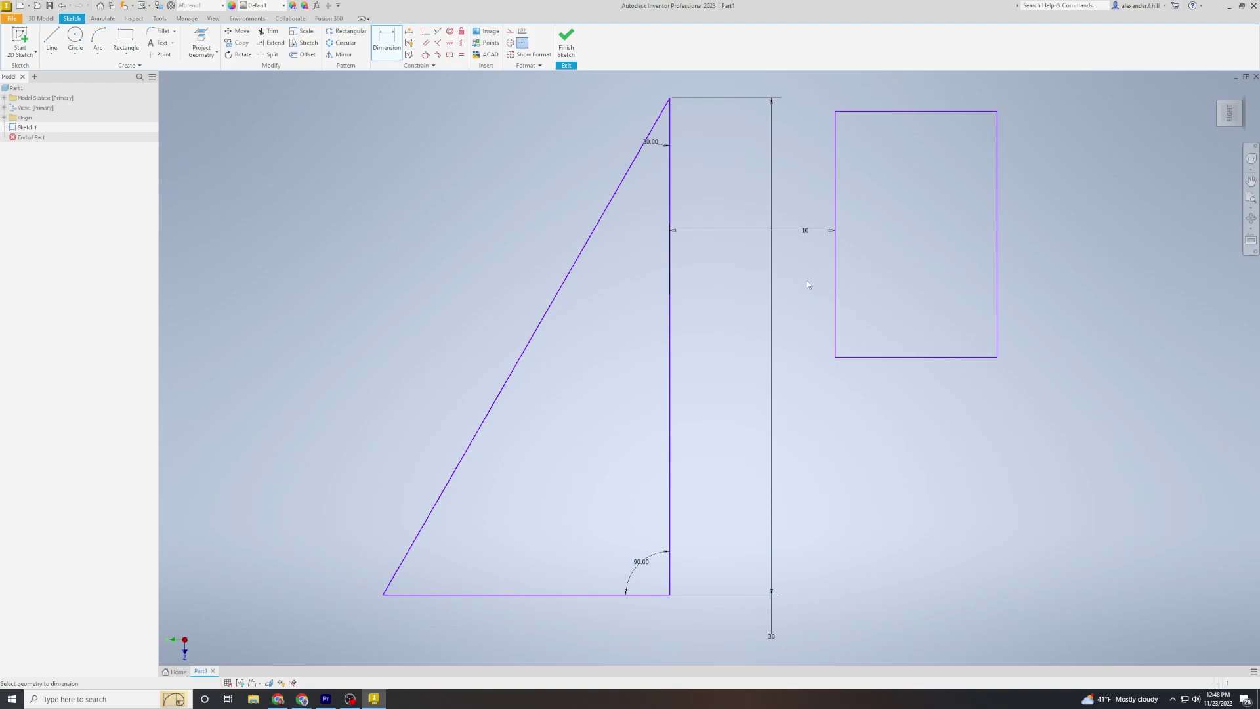
# Step: Delete the distance dimension between the triangle's vertical side and the rectangle's left side
pyautogui.press('Escape')
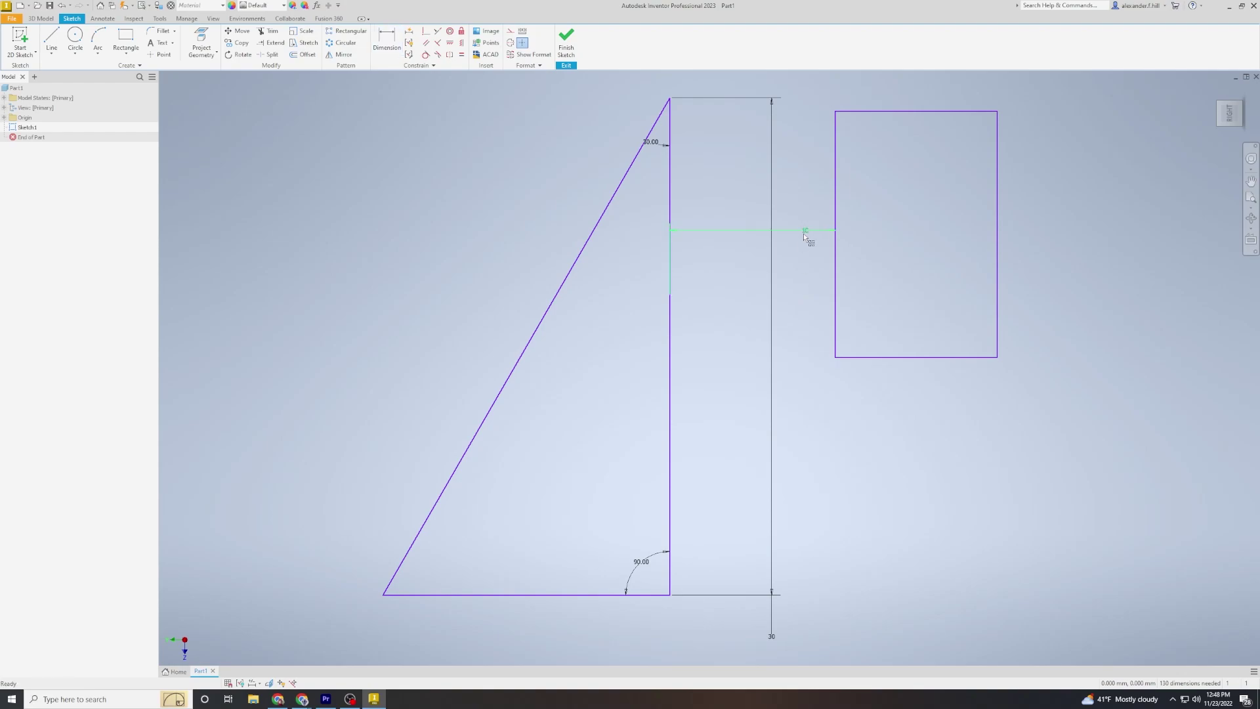
pyautogui.click(803, 234)
pyautogui.press('Delete')
# Step: Select the whole rectangle to reveal its constraints and delete the perpendicular constraint at its top-right corner
pyautogui.click(836, 283)
pyautogui.click(905, 357)
pyautogui.moveTo(1061, 94); pyautogui.dragTo(813, 398)
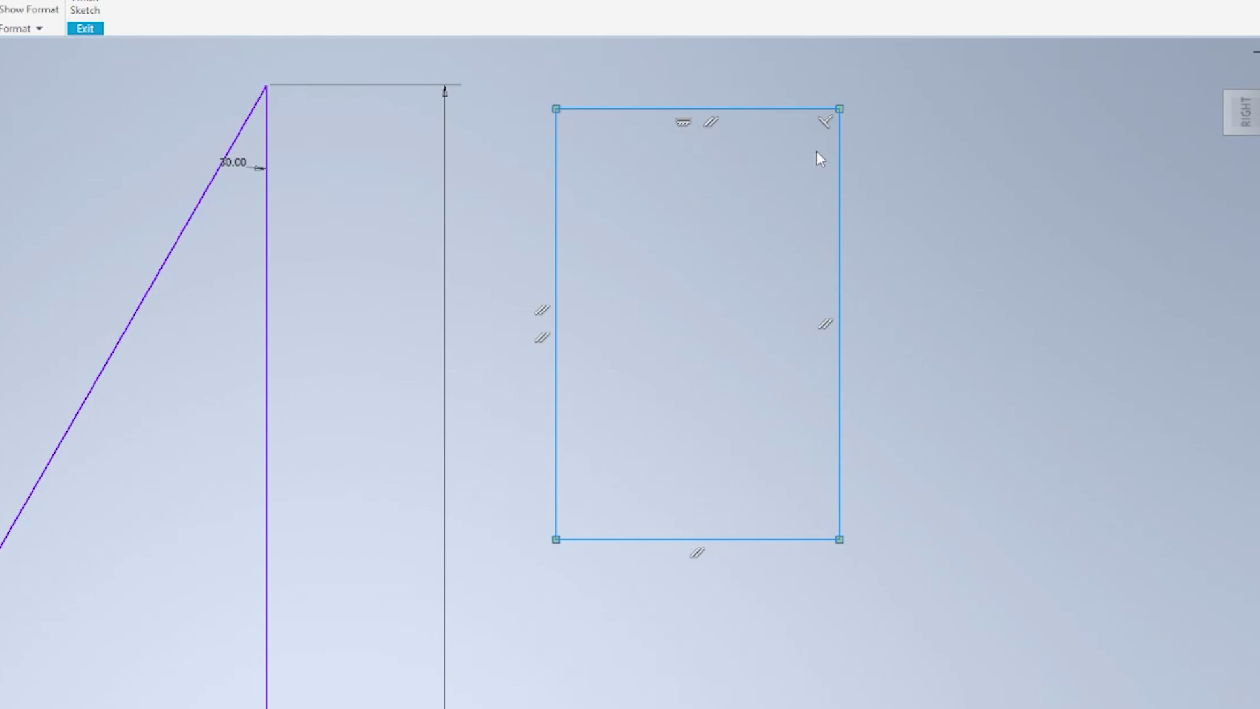
pyautogui.click(825, 122)
pyautogui.press('Delete')
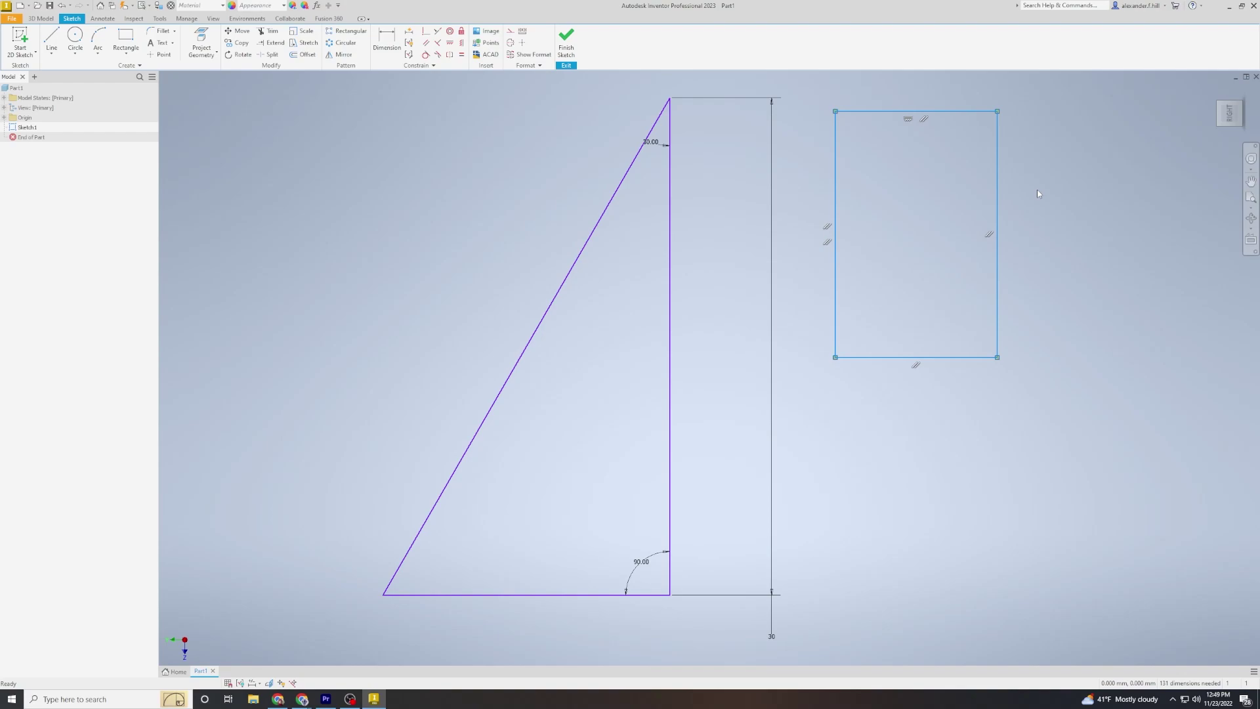
# Step: Dimension the angle between the rectangle's top side and right side and set it to 45 degrees
pyautogui.press('d')
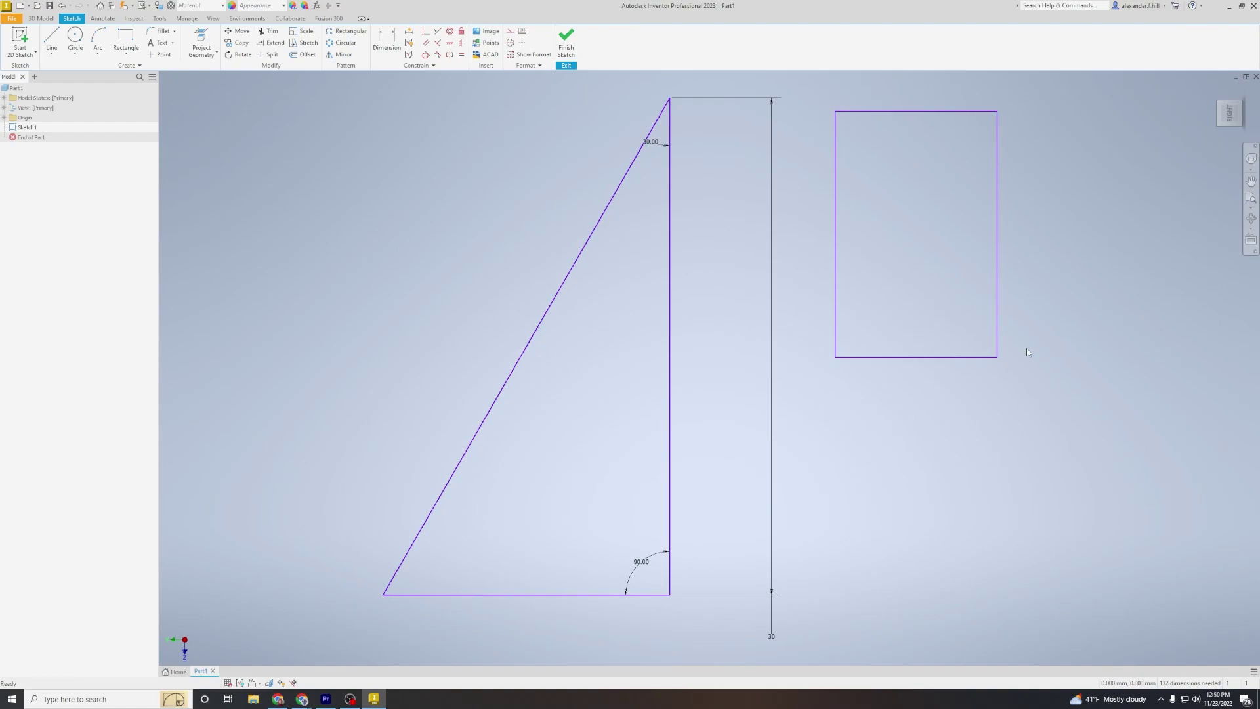
pyautogui.click(982, 112)
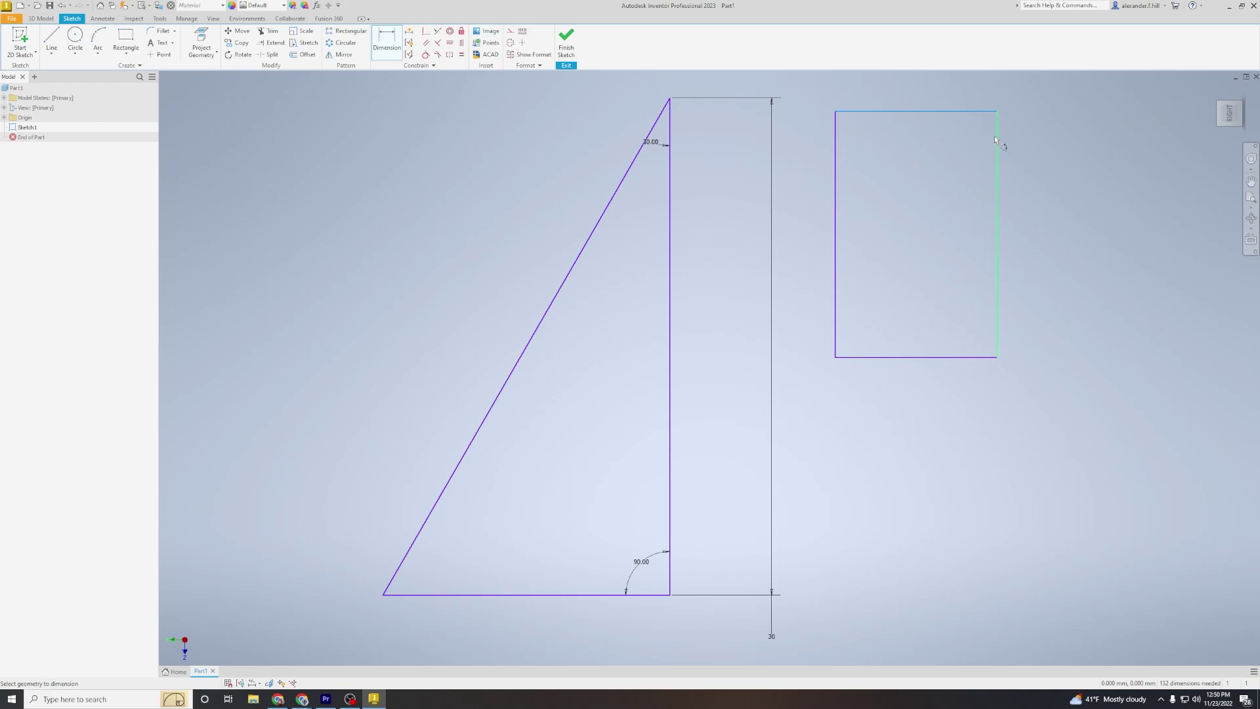
pyautogui.click(996, 140)
pyautogui.click(965, 146)
pyautogui.write('45')
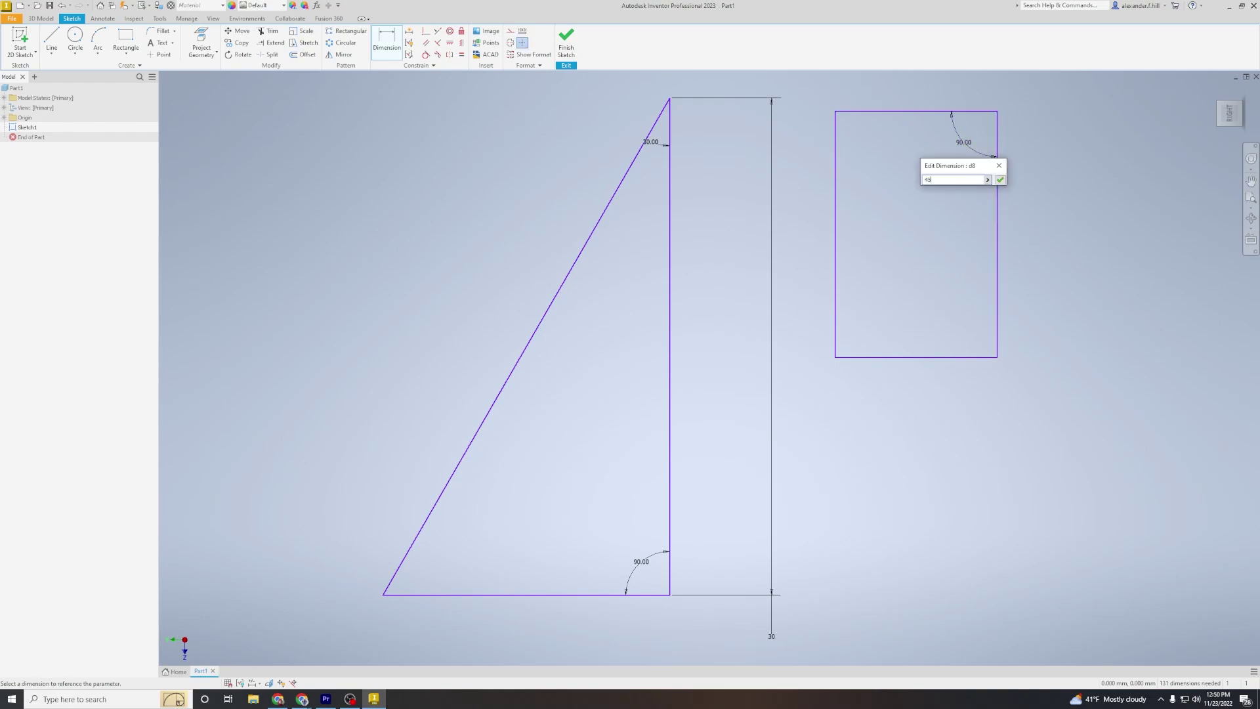
pyautogui.press('Return')
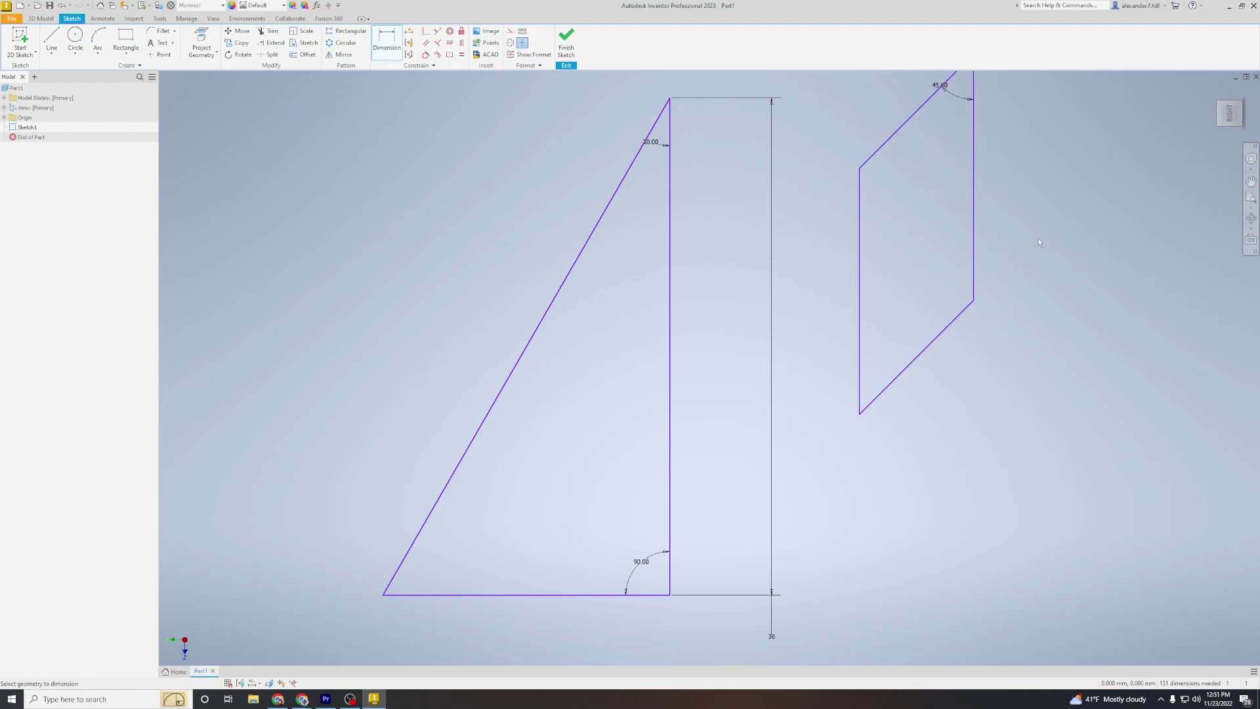
pyautogui.moveTo(1038, 238); pyautogui.dragTo(1004, 277, button='middle')
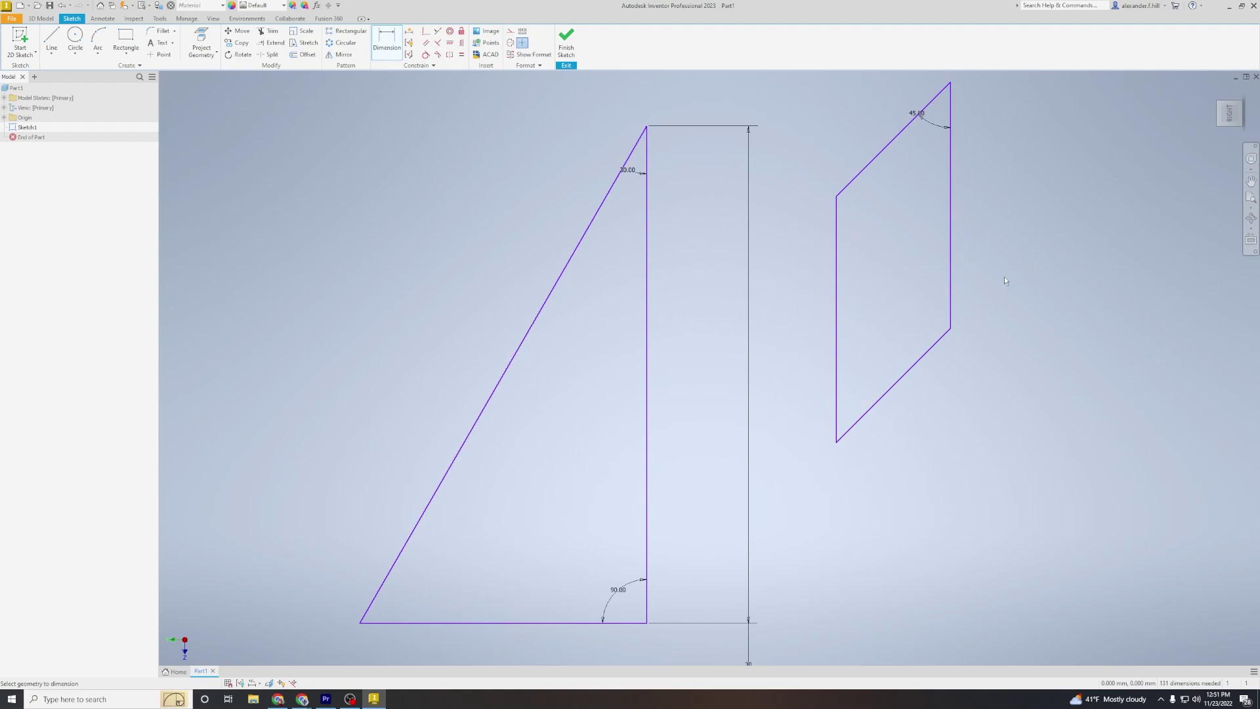
# Step: Select the parallelogram to reveal its constraints and apply a horizontal constraint to its right side
pyautogui.moveTo(763, 77); pyautogui.dragTo(1000, 495)
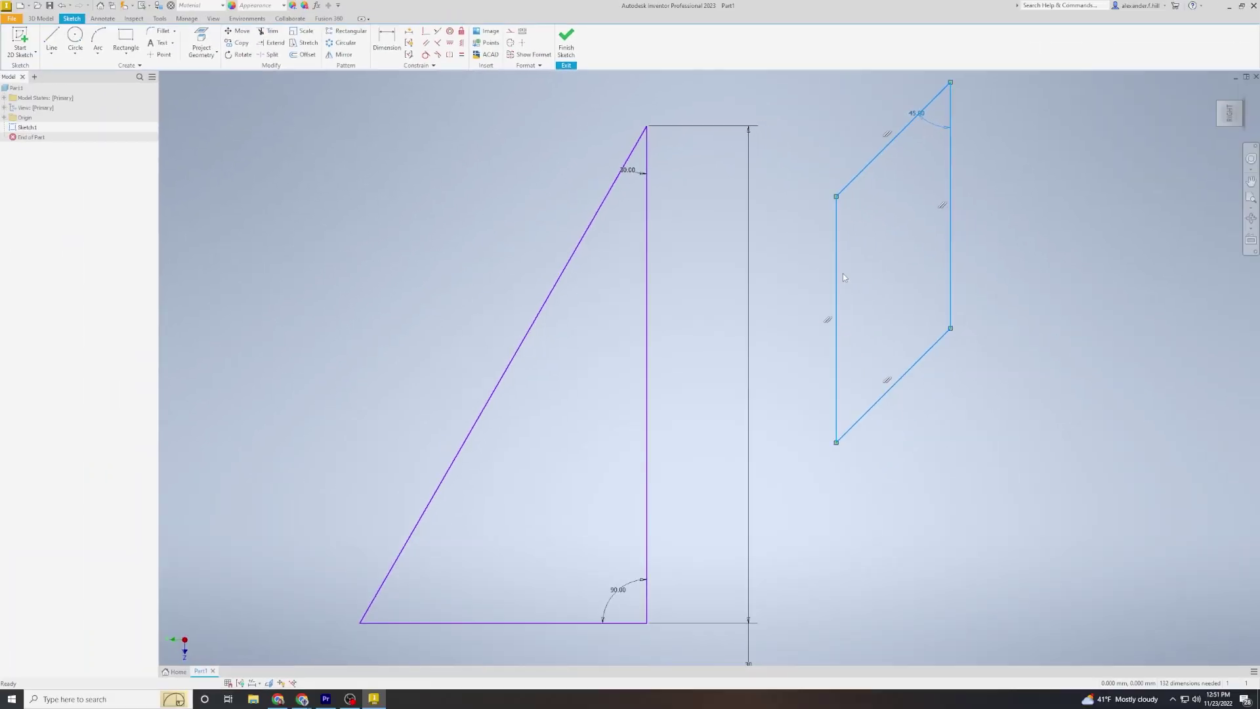
pyautogui.click(453, 44)
pyautogui.click(951, 223)
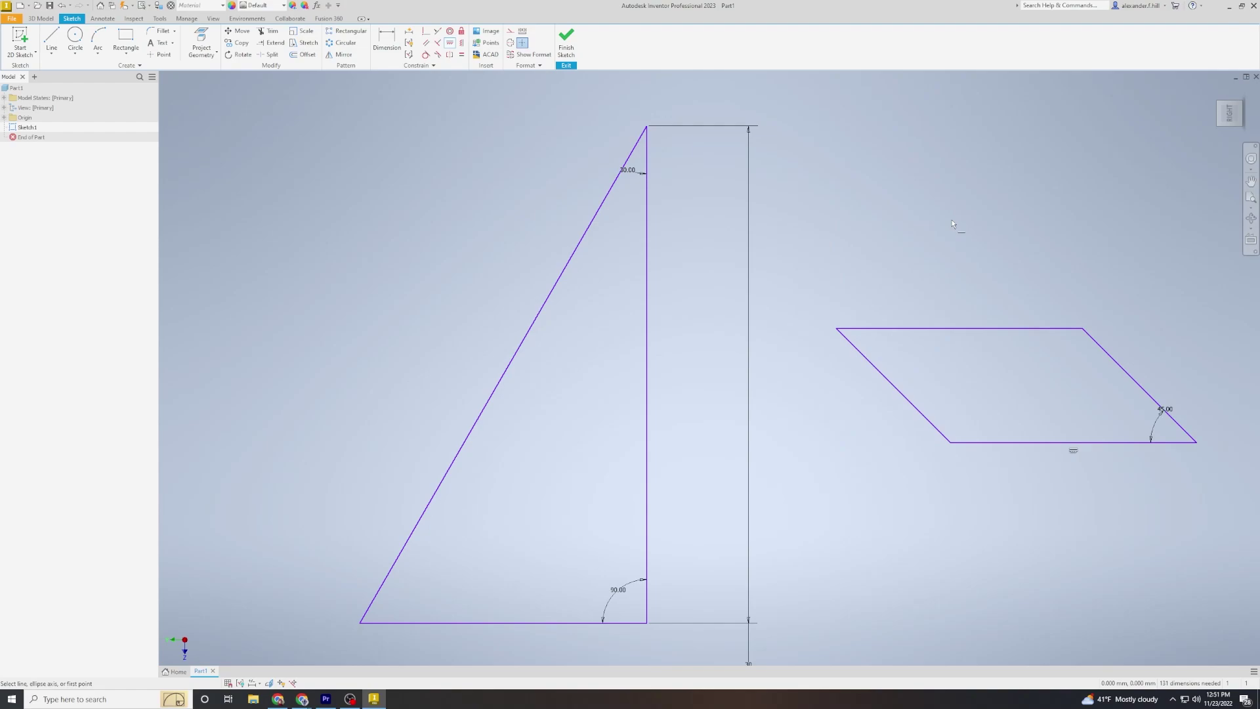
pyautogui.press('Escape')
pyautogui.click(52, 37)
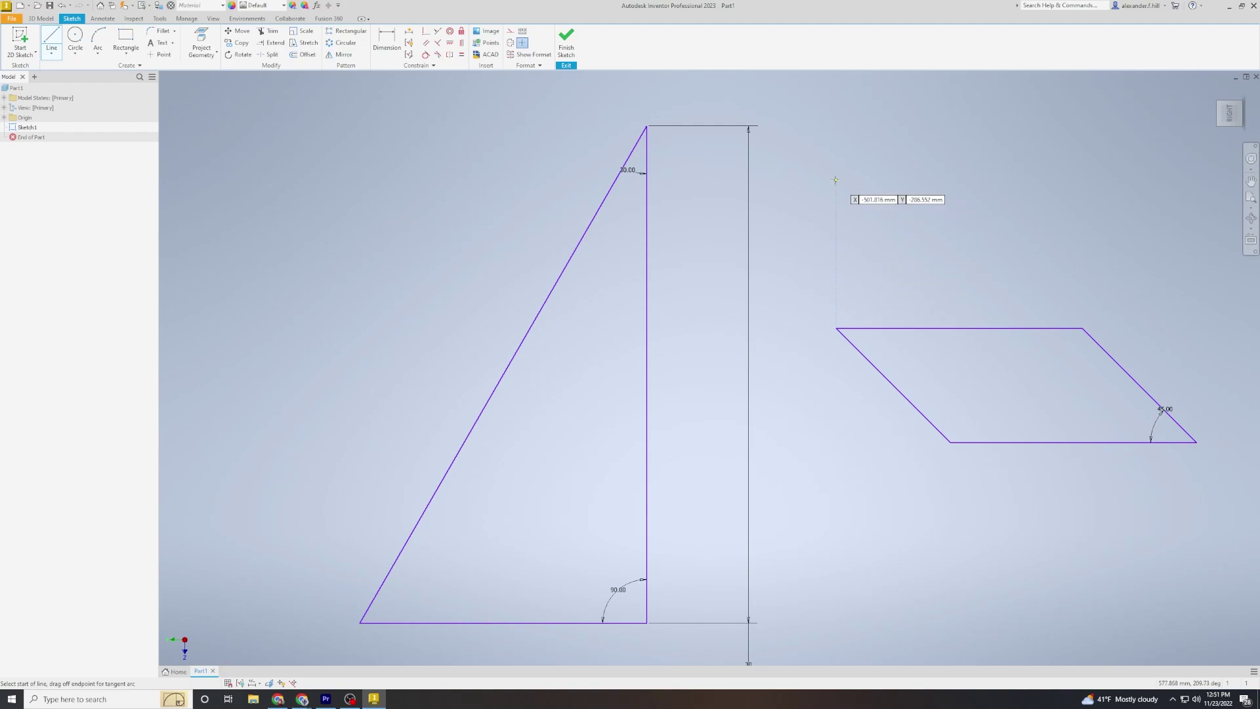
pyautogui.click(836, 204)
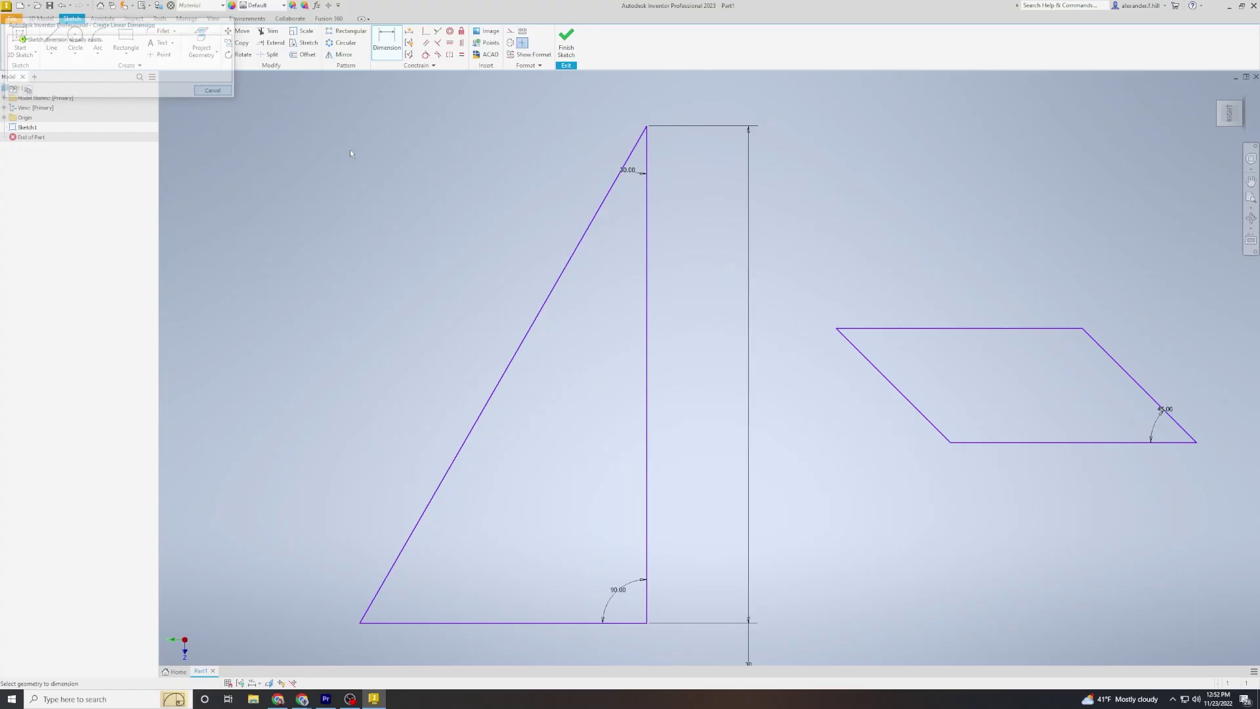
# Step: Try to dimension the length of the triangle's slanted side and decline creating a driven dimension
pyautogui.click(577, 246)
pyautogui.click(497, 241)
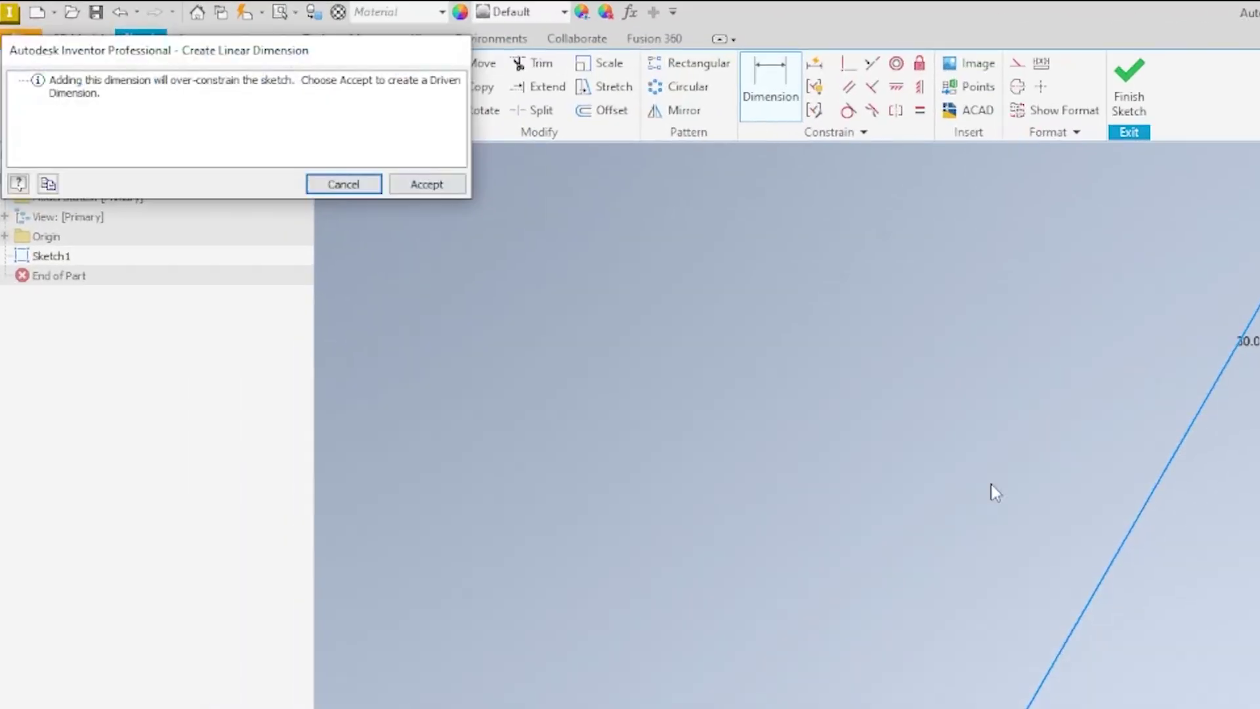
pyautogui.moveTo(311, 53); pyautogui.dragTo(896, 365)
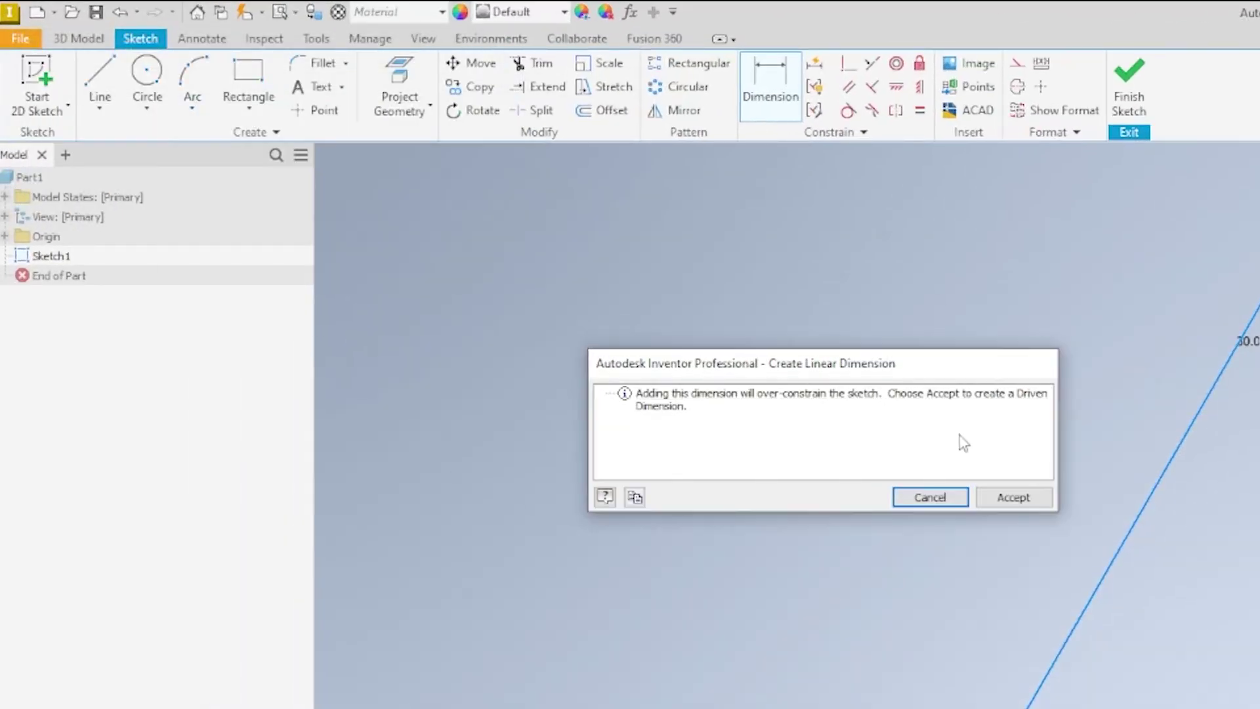
pyautogui.click(942, 502)
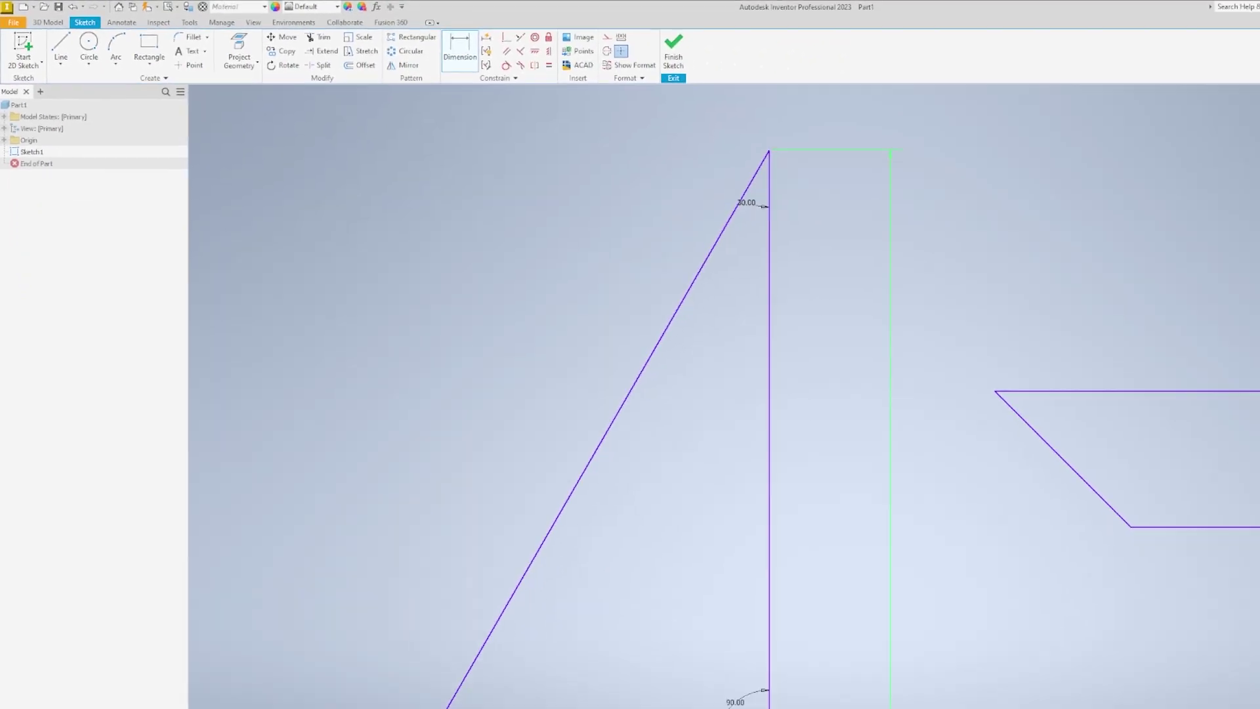
# Step: Delete the length dimension of the triangle's vertical side
pyautogui.click(738, 645)
pyautogui.press('BackSpace')
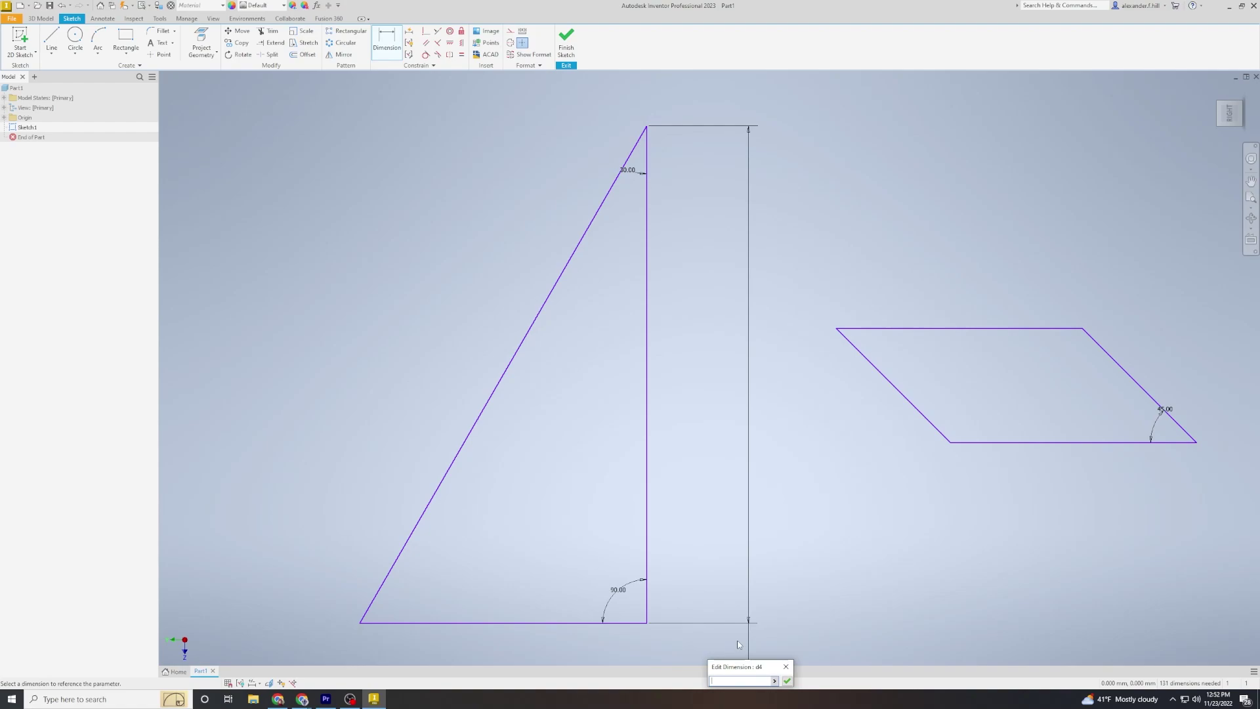
pyautogui.press('Escape')
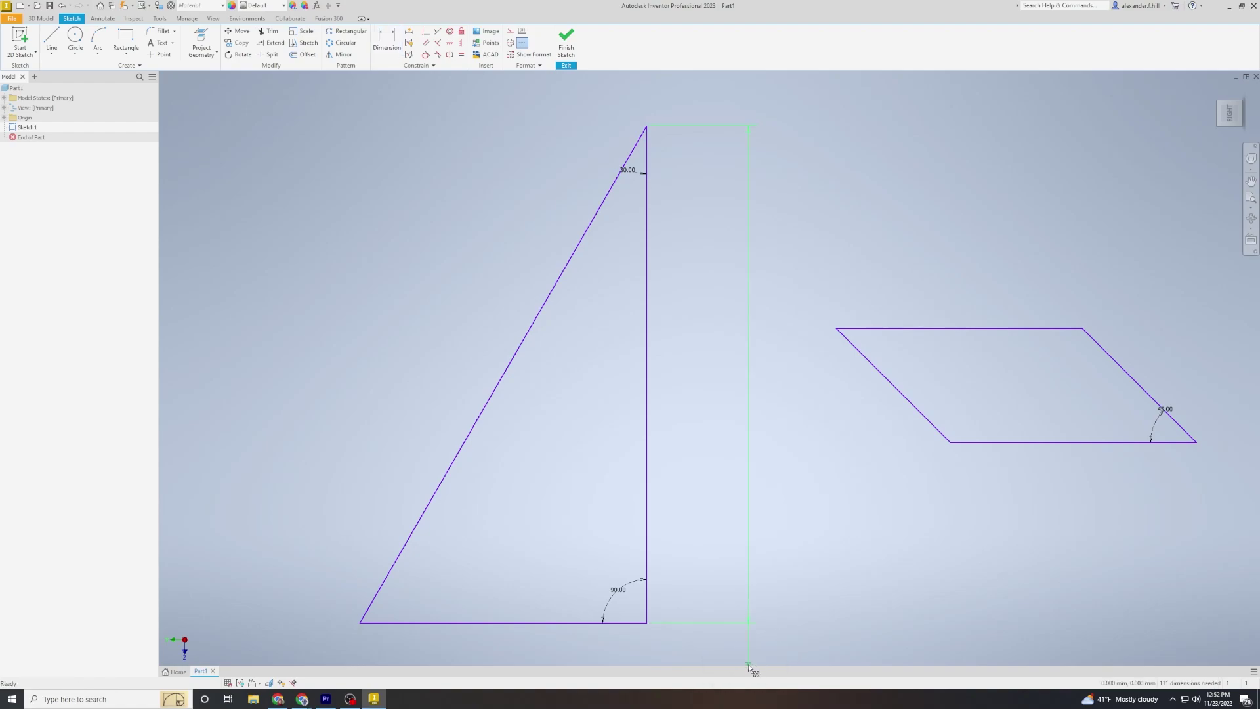
# Step: Dimension the length of the triangle's slanted side and set it to 30 mm
pyautogui.press('d')
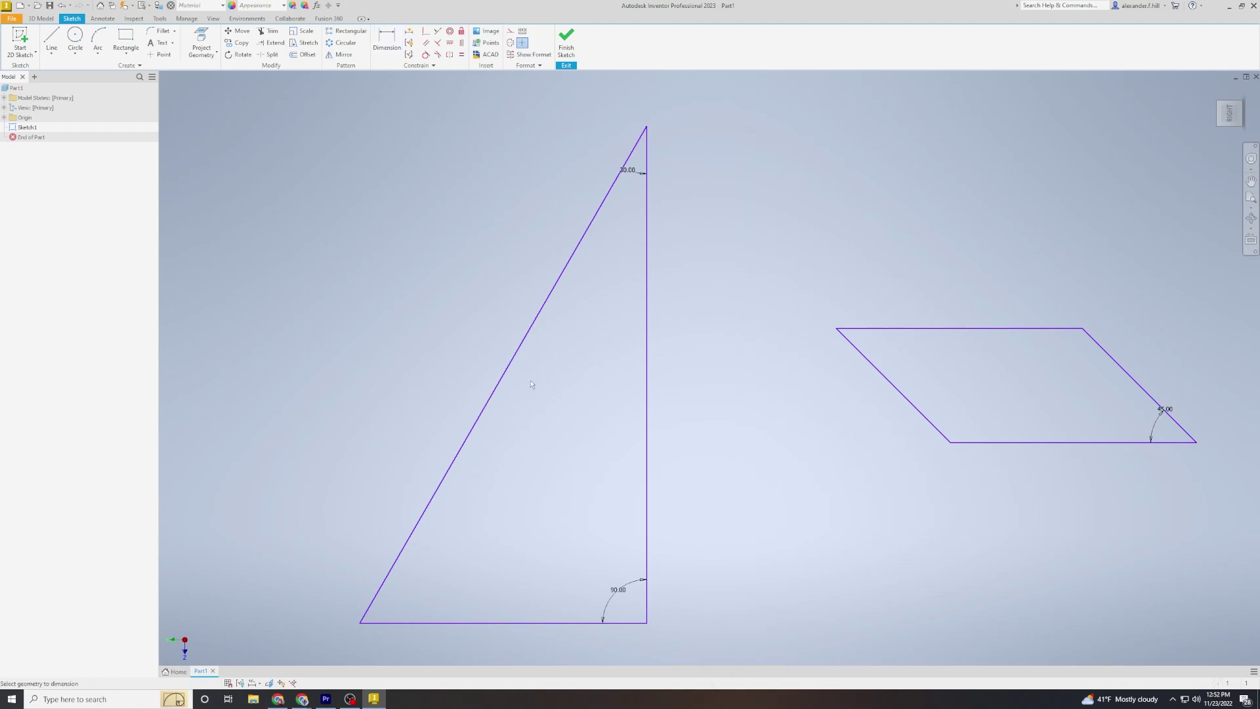
pyautogui.click(450, 328)
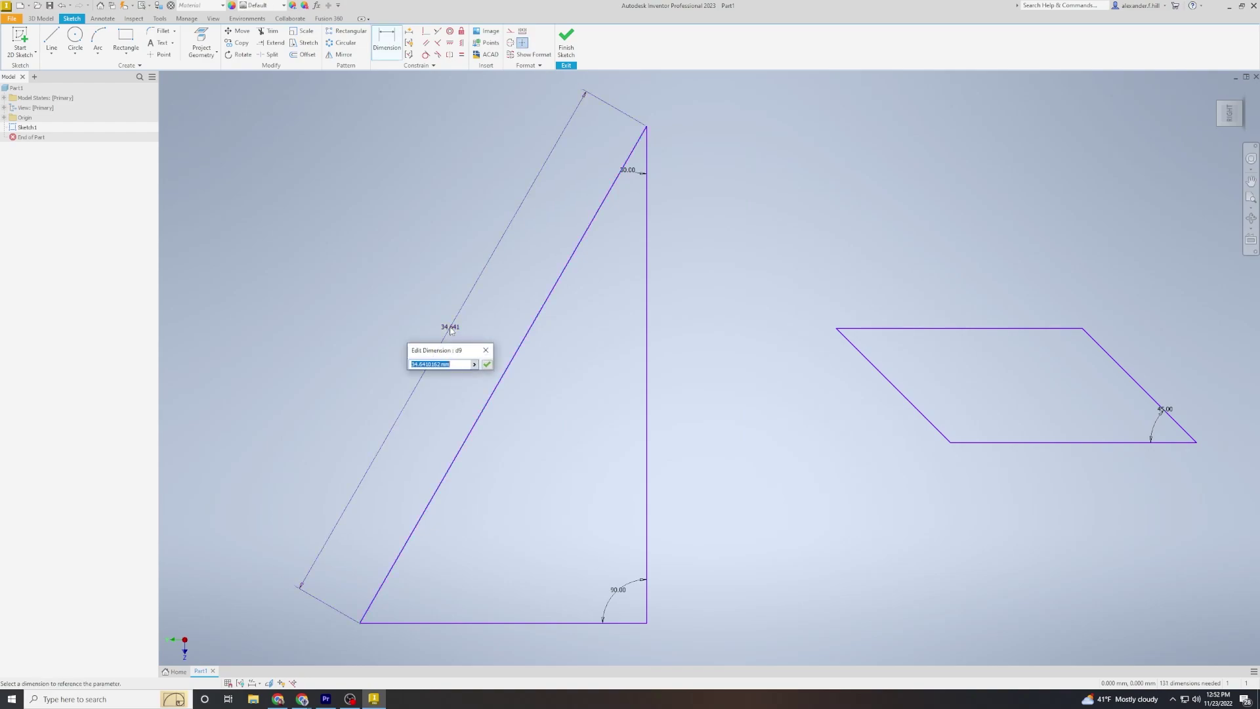
pyautogui.write('30')
pyautogui.press('Return')
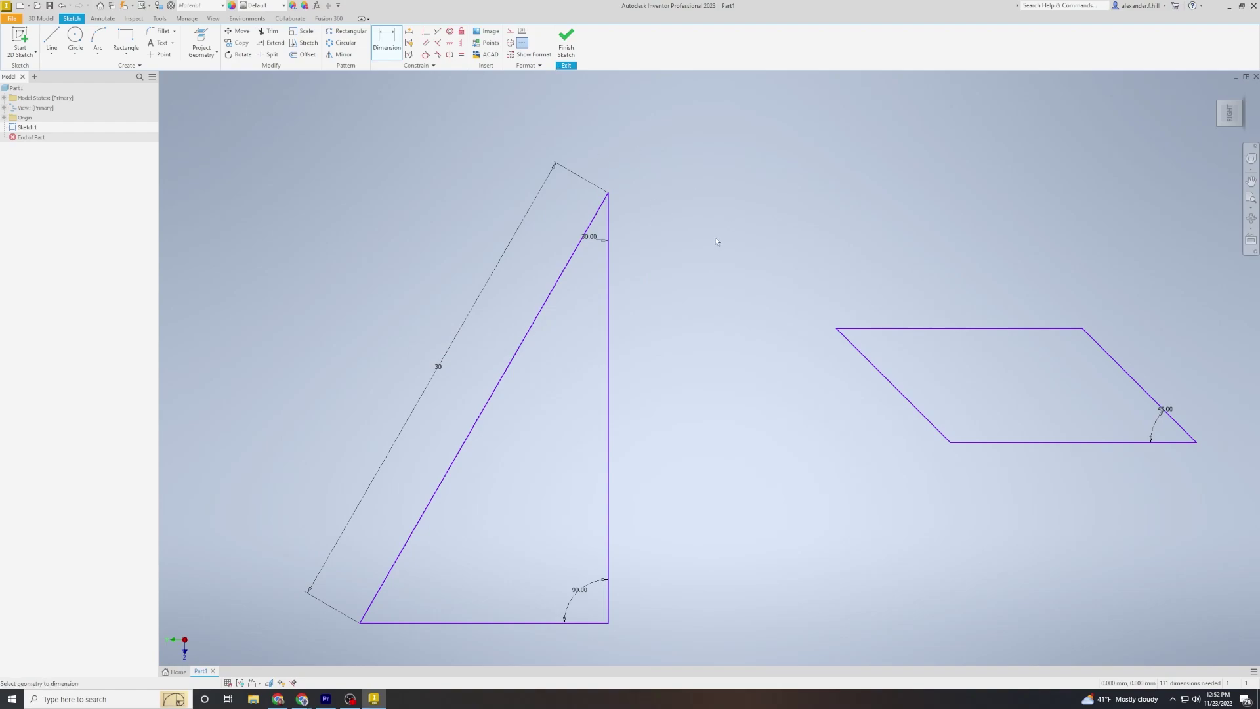
# Step: Draw a closed four-sided shape with a horizontal bottom edge from lines in the empty area above the triangle
pyautogui.moveTo(844, 189); pyautogui.dragTo(577, 427, button='middle')
pyautogui.moveTo(565, 169); pyautogui.dragTo(444, 346, button='middle')
pyautogui.press('l')
pyautogui.click(525, 120)
pyautogui.click(584, 498)
pyautogui.click(979, 498)
pyautogui.click(1036, 132)
pyautogui.click(525, 121)
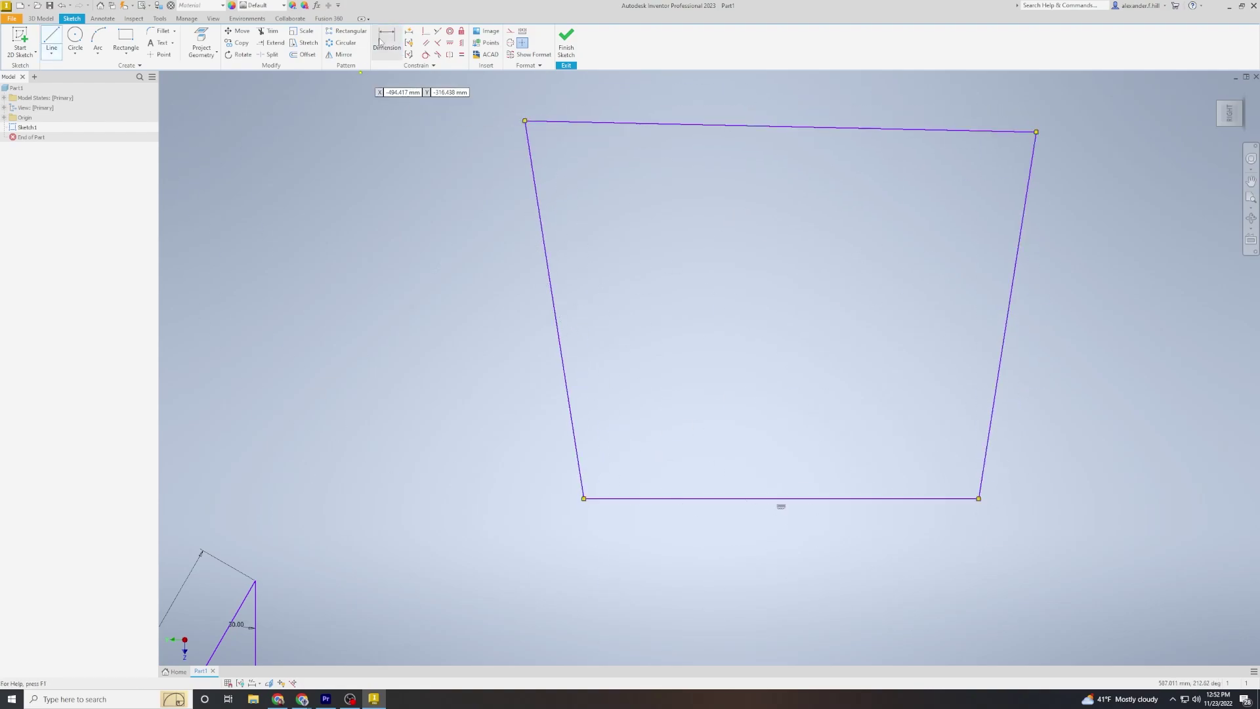
# Step: Apply parallel constraints to both pairs of opposite sides of the new four-sided shape
pyautogui.click(426, 43)
pyautogui.click(543, 225)
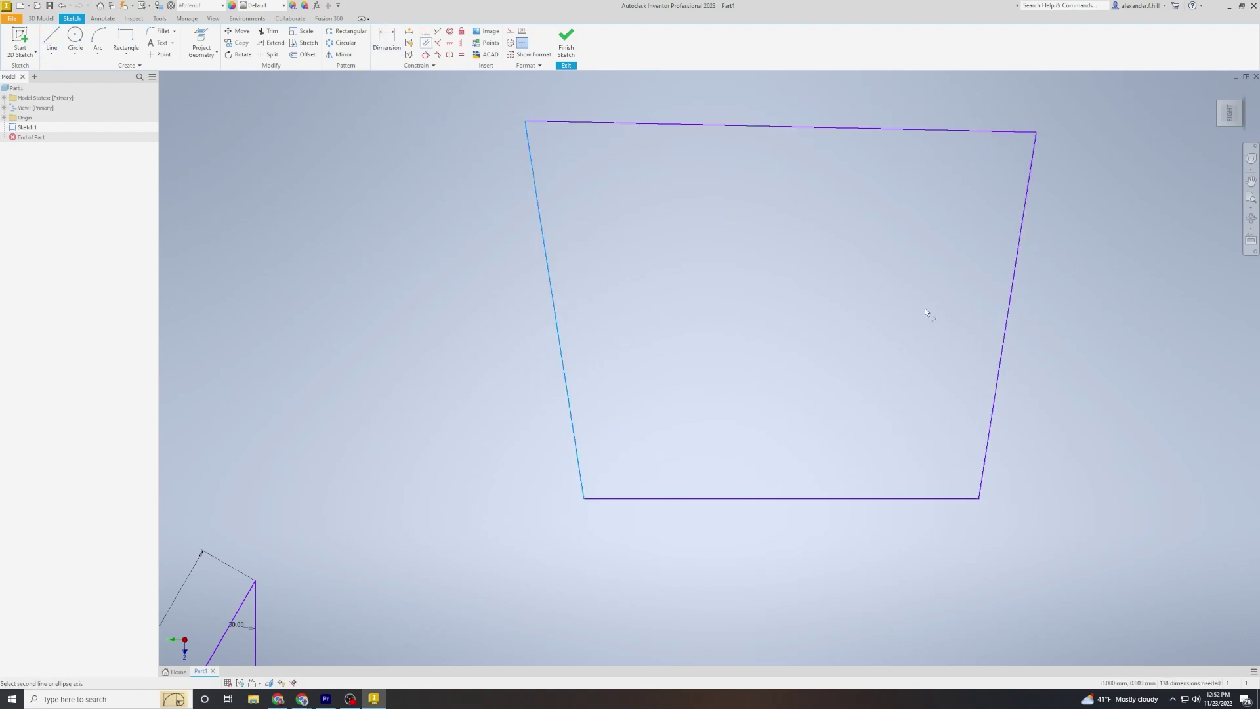
pyautogui.click(1010, 305)
pyautogui.click(788, 498)
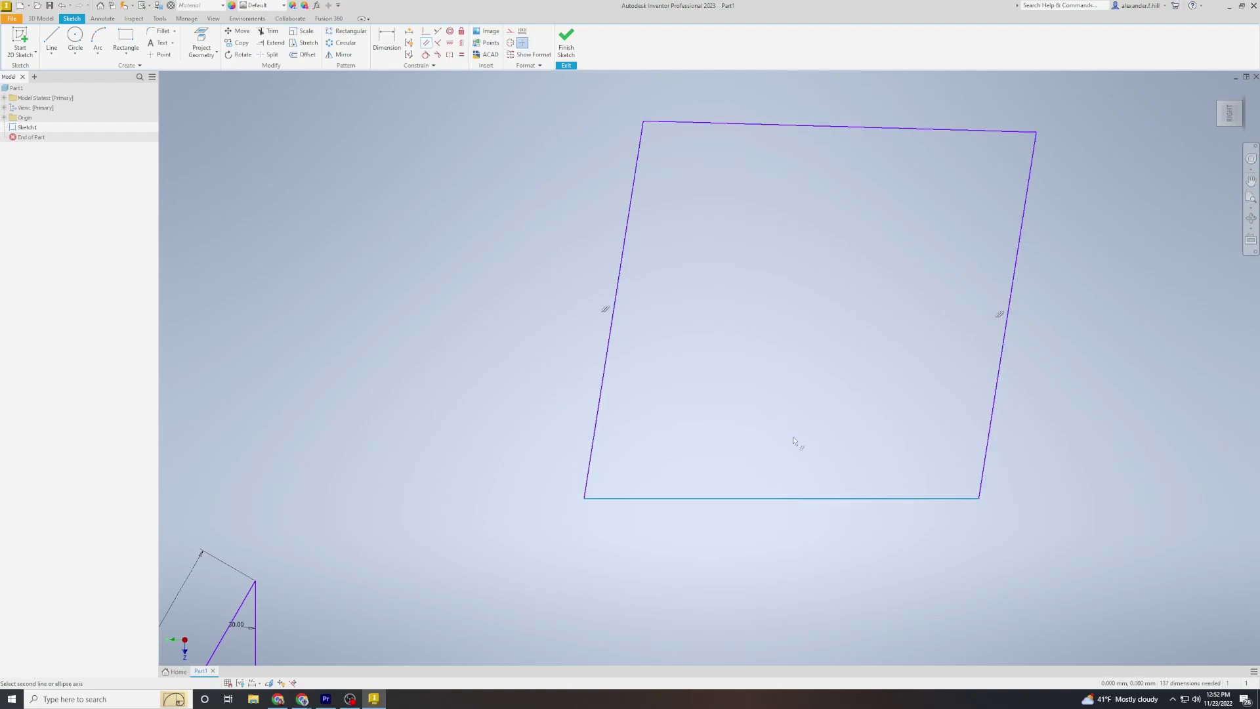
pyautogui.click(794, 128)
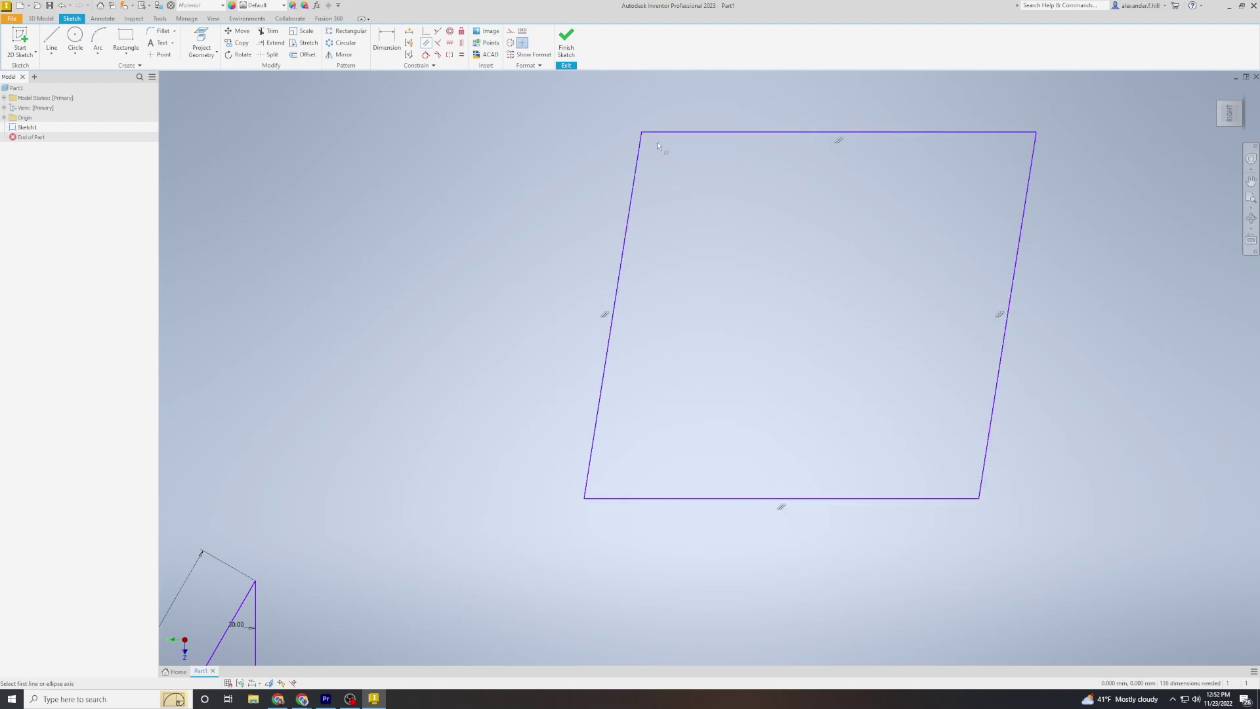
# Step: Dimension the angle between the four-sided shape's top side and left side and set it to 90 degrees
pyautogui.press('d')
pyautogui.click(679, 132)
pyautogui.click(636, 160)
pyautogui.click(656, 172)
pyautogui.write('90')
pyautogui.press('Return')
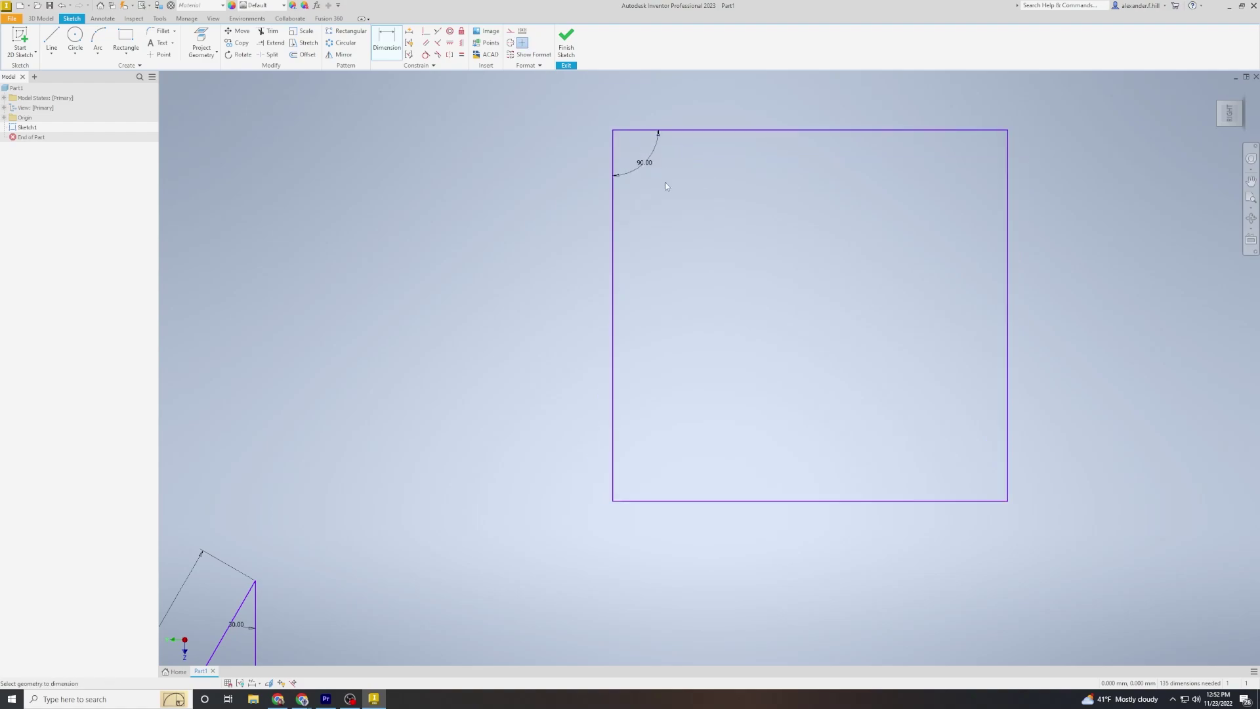
# Step: Dimension the length of the new rectangle's left side and set it to 20 mm
pyautogui.click(613, 269)
pyautogui.click(566, 238)
pyautogui.write('2')
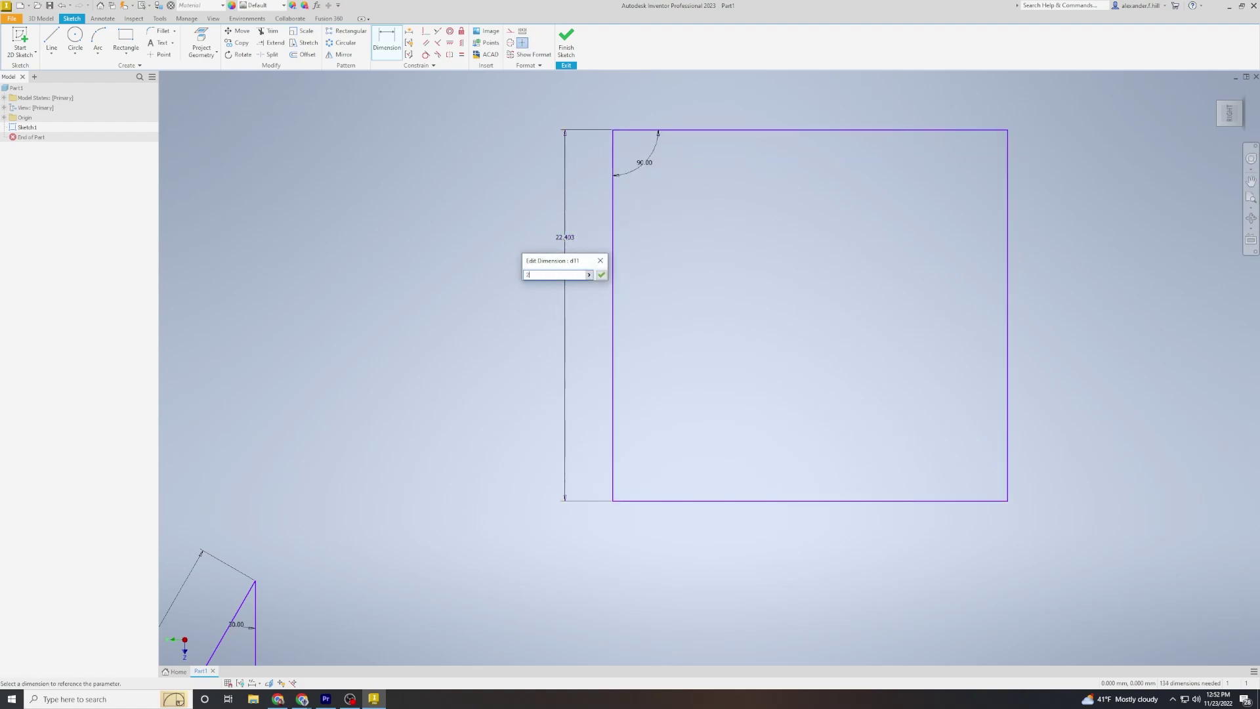
pyautogui.write('0')
pyautogui.press('Return')
pyautogui.press('Escape')
# Step: Try a vertical dimension of 100 mm on the long right side of the narrow triangle beside the rectangle, and remove it
pyautogui.moveTo(427, 256); pyautogui.dragTo(609, 275, button='middle')
pyautogui.click(556, 231)
pyautogui.press('Delete')
pyautogui.press('d')
pyautogui.click(558, 277)
pyautogui.click(609, 303)
pyautogui.write('100')
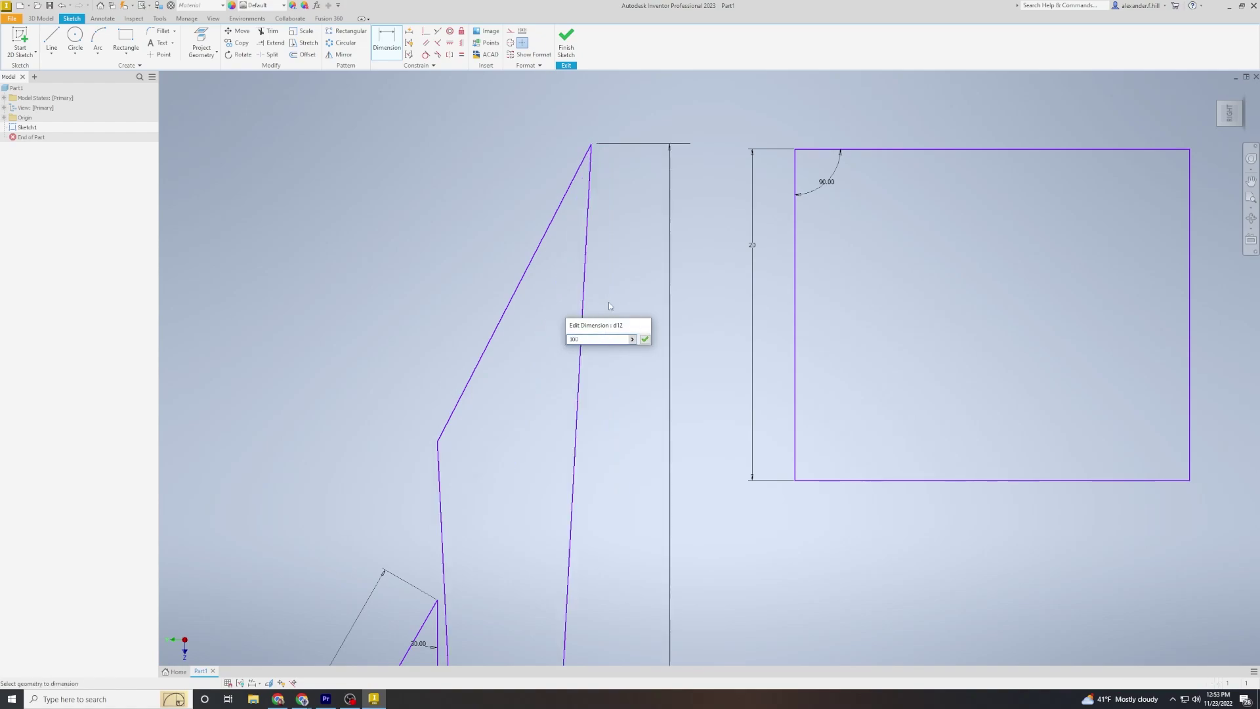
pyautogui.press('Return')
pyautogui.hotkey('ctrl', 'z')
pyautogui.click(609, 304)
pyautogui.press('Delete')
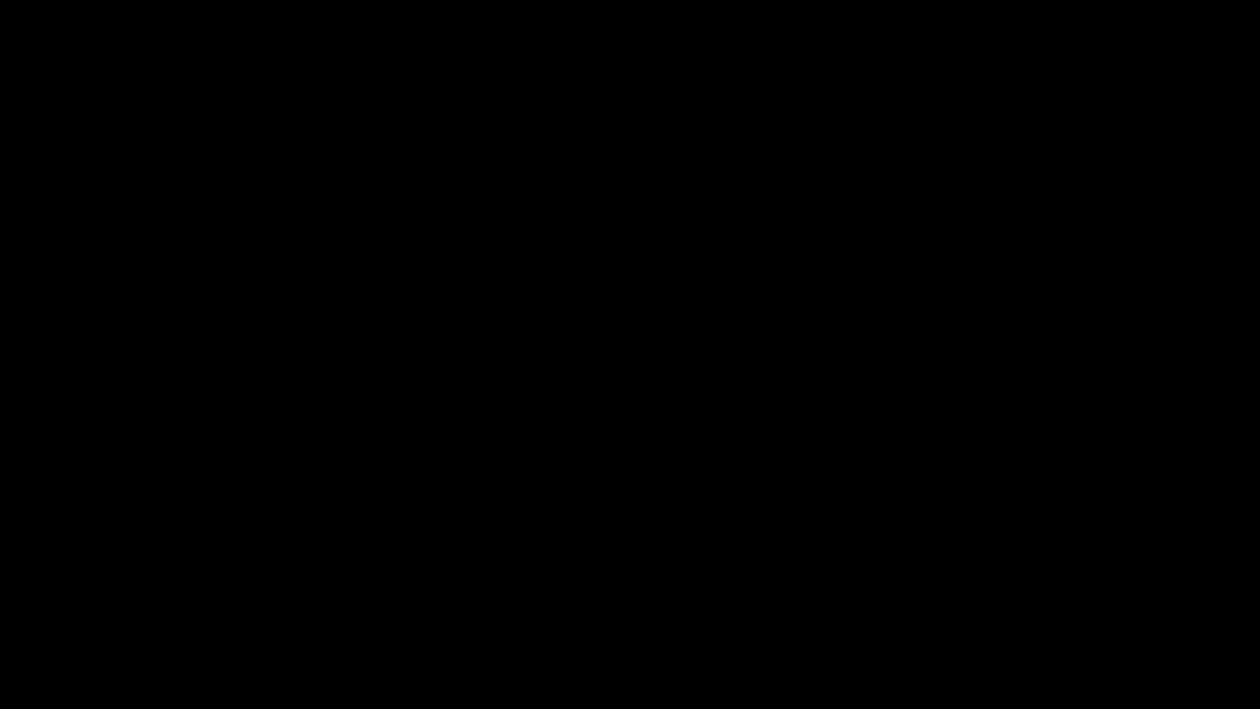
# Step: Dimension the angle between the narrow triangle's long left side and short bottom side and set it to 90 degrees
pyautogui.press('d')
pyautogui.click(456, 414)
pyautogui.click(460, 464)
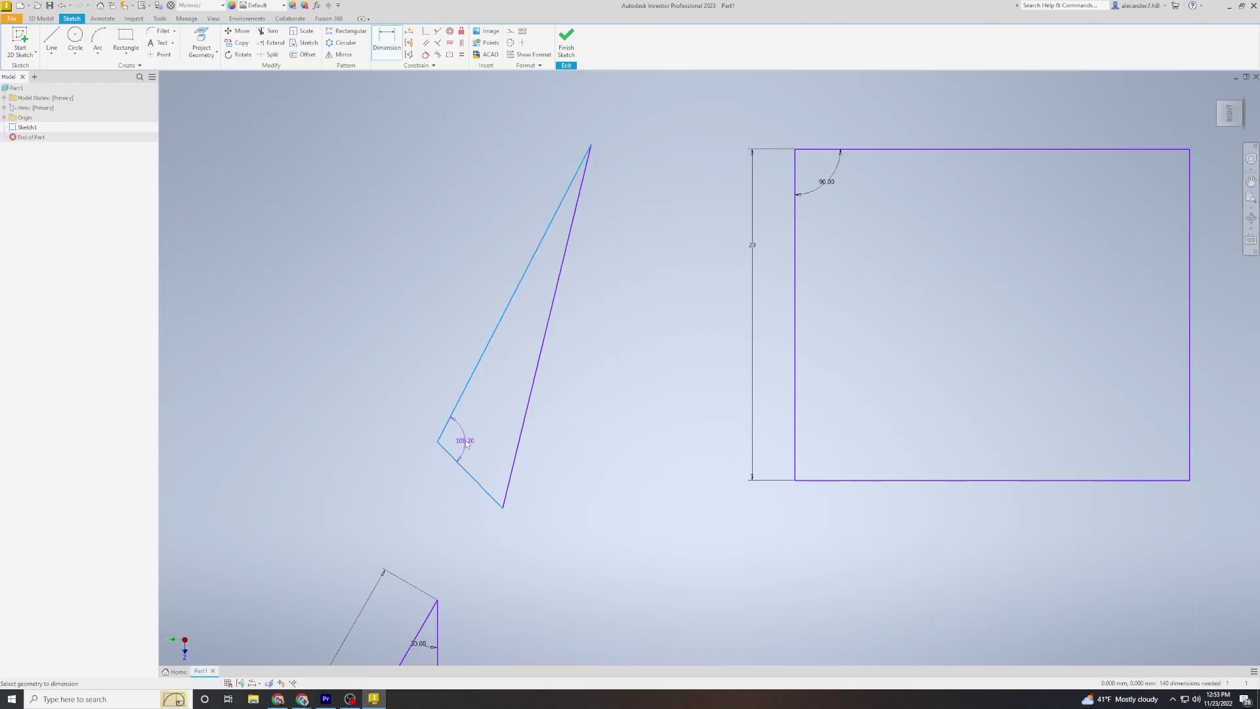
pyautogui.click(466, 445)
pyautogui.write('90')
pyautogui.press('Return')
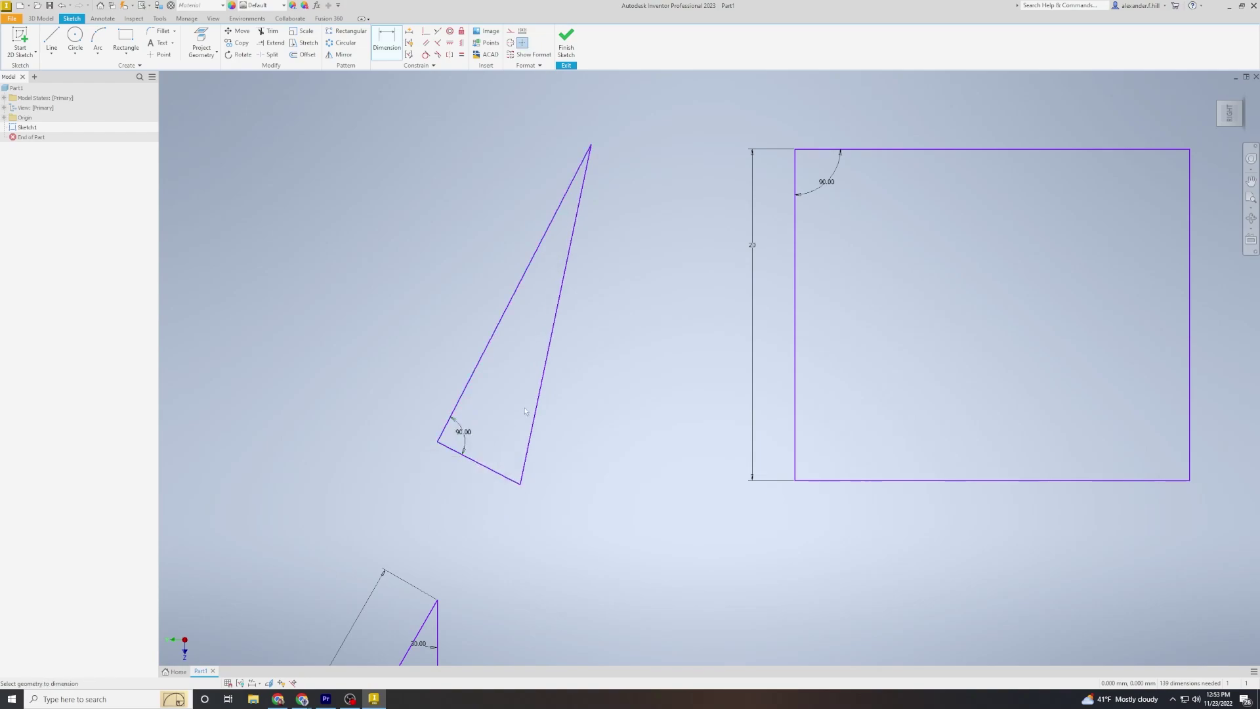
# Step: Add an aligned dimension to the narrow triangle's long right side and set it to 15 mm
pyautogui.click(546, 389)
pyautogui.click(591, 397)
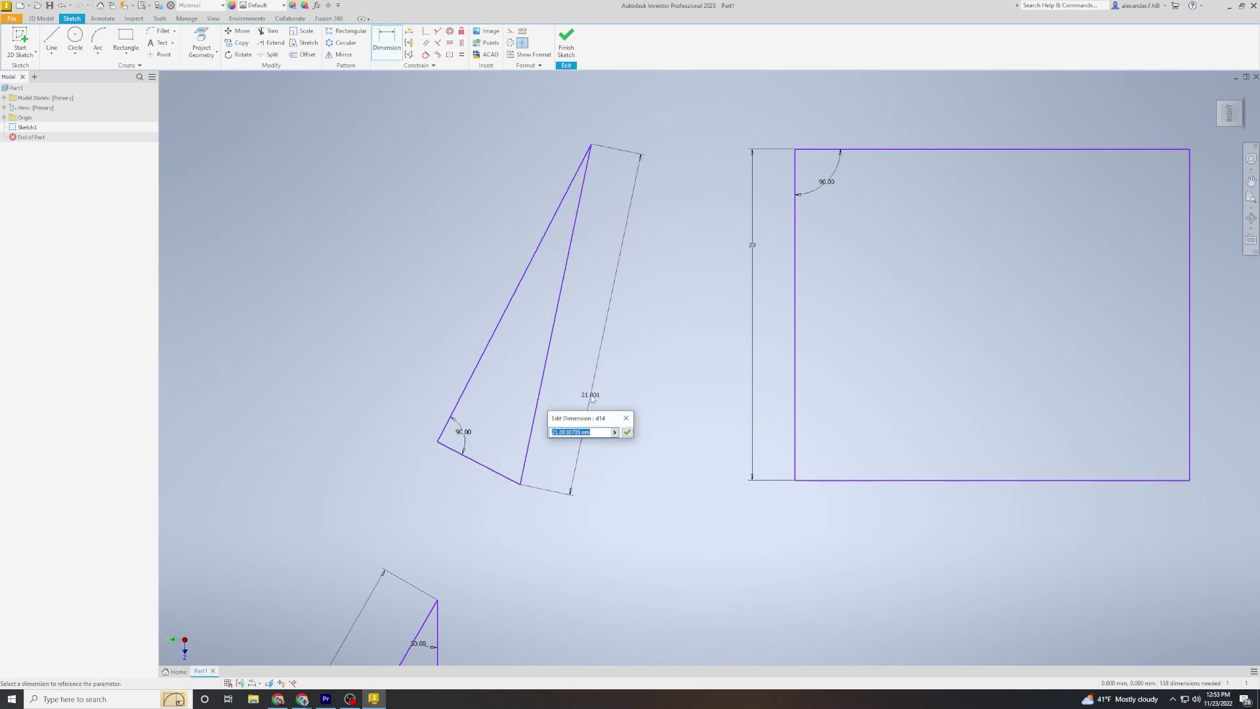
pyautogui.write('15')
pyautogui.press('Return')
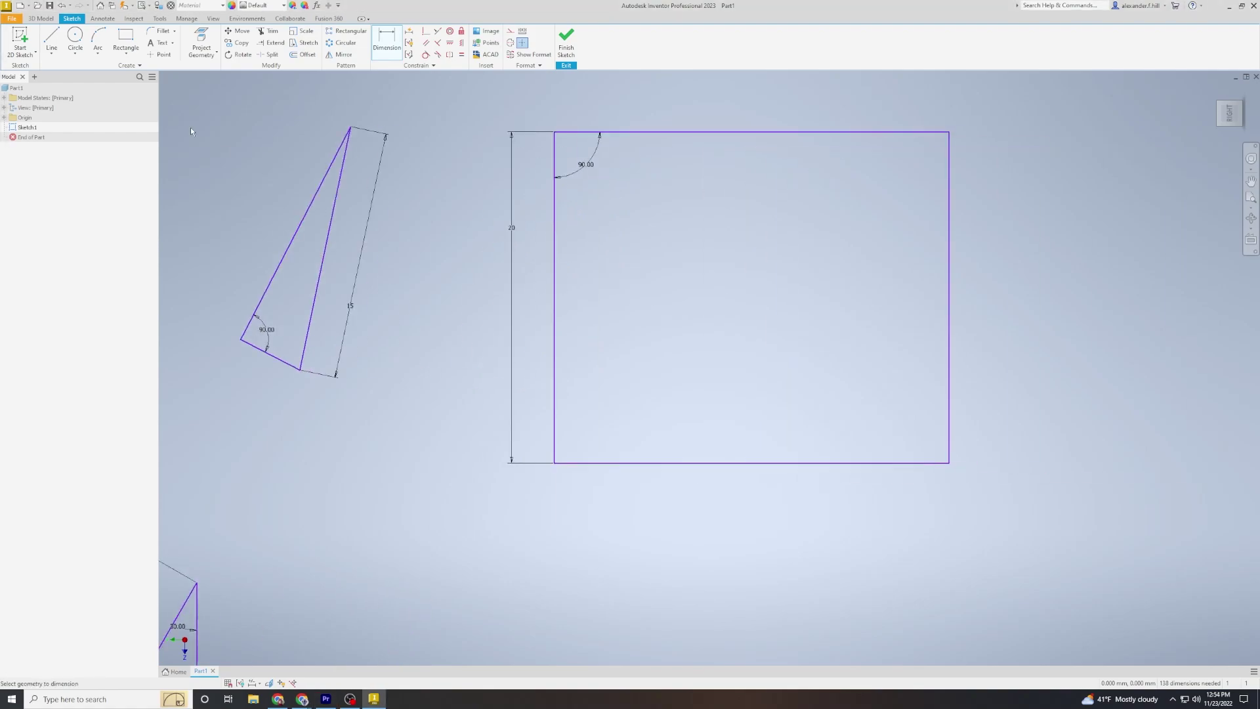
# Step: Draw a circle inside the large rectangle, near its upper-left corner
pyautogui.click(75, 36)
pyautogui.click(652, 208)
pyautogui.click(682, 180)
# Step: Dimension the distance from the rectangle's left side to the circle's center and set it to 5 mm
pyautogui.press('d')
pyautogui.click(555, 222)
pyautogui.click(652, 208)
pyautogui.click(577, 223)
pyautogui.write('5')
pyautogui.press('Return')
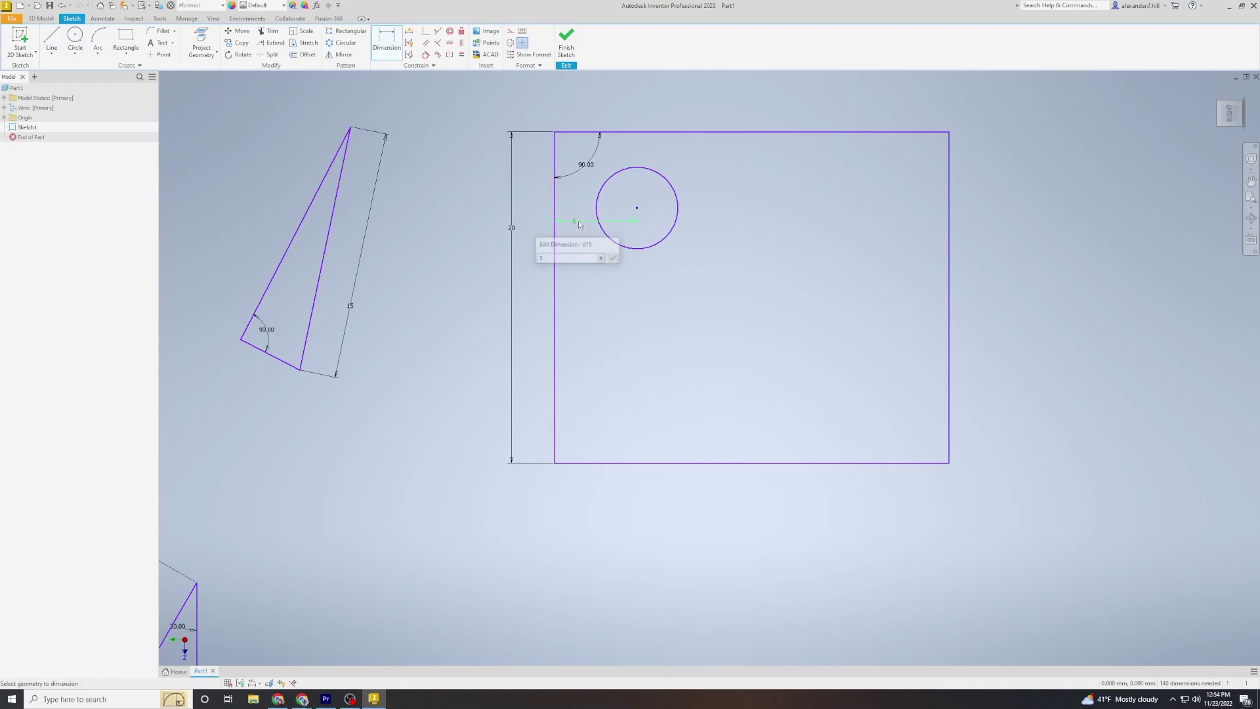
# Step: Dimension the distance from the circle's center to the rectangle's top side and set it to 5 mm
pyautogui.click(637, 209)
pyautogui.click(674, 132)
pyautogui.click(685, 166)
pyautogui.write('5')
pyautogui.press('Return')
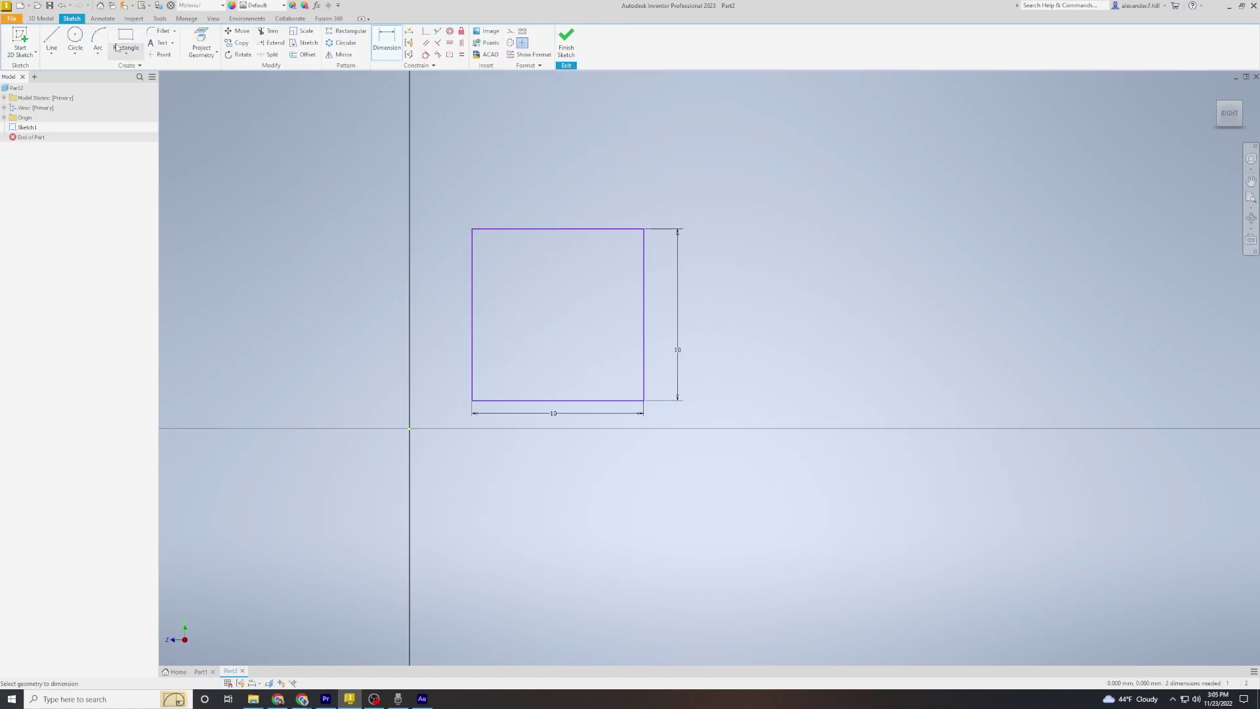
# Step: Draw a triangular roof on the square's top side with lines, overhanging the walls by 1 mm on each side
pyautogui.press('l')
pyautogui.click(455, 229)
pyautogui.press('Return')
pyautogui.click(558, 110)
# Step: Draw two small upright window rectangles inside the square, one near each side wall
pyautogui.click(495, 278)
pyautogui.click(516, 316)
pyautogui.click(594, 278)
pyautogui.click(614, 317)
# Step: Set the windows' distance from the nearest side wall to 1.5 mm and align their top edges
pyautogui.write('1.5')
pyautogui.click(509, 279)
pyautogui.click(608, 279)
# Step: Draw a door rectangle standing on the middle of the house's bottom side and a narrow chimney rising from the roof's right slope
pyautogui.click(126, 39)
pyautogui.click(536, 339)
pyautogui.click(581, 400)
pyautogui.click(51, 39)
pyautogui.click(608, 167)
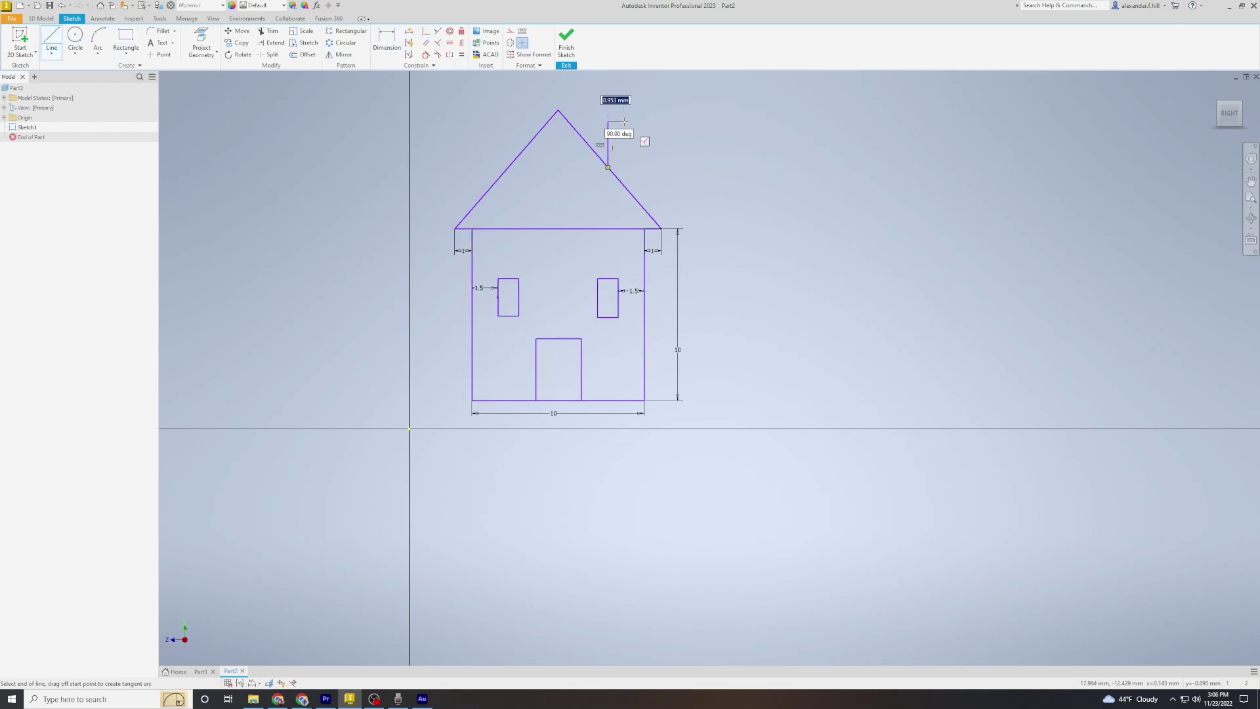
# Step: Draw three circles of different sizes side by side as a cloud, to the right of the roof
pyautogui.click(74, 40)
pyautogui.click(755, 138)
pyautogui.click(868, 159)
# Step: Draw a horizontal line beneath the cloud circles and constrain it tangent to them
pyautogui.click(51, 39)
pyautogui.click(754, 172)
pyautogui.click(834, 173)
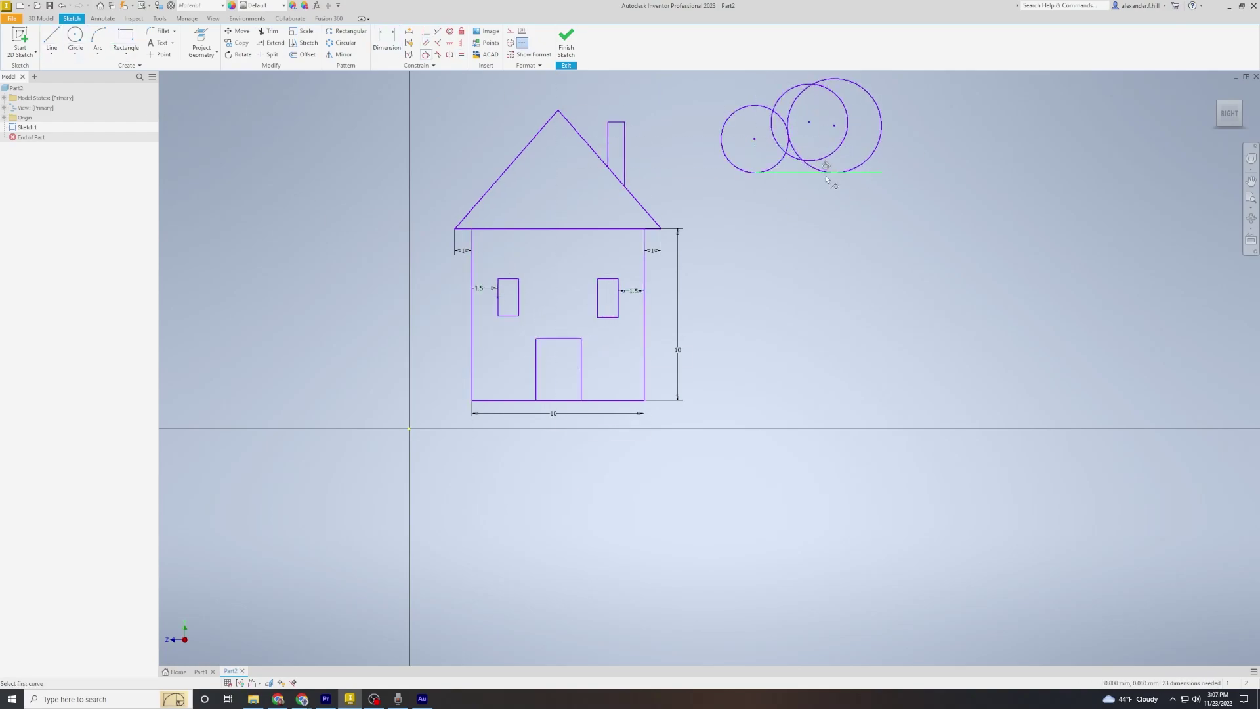